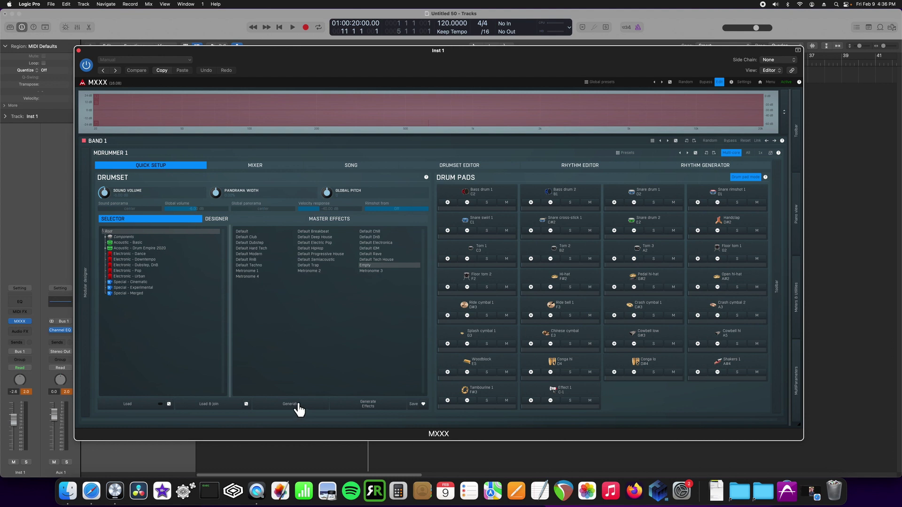
Generate a random drumset, start rhythm playback outside drum pad mode, and return to the drum pads
{"action": "left_click", "coordinate": [299, 409]}
{"action": "left_click", "coordinate": [751, 178]}
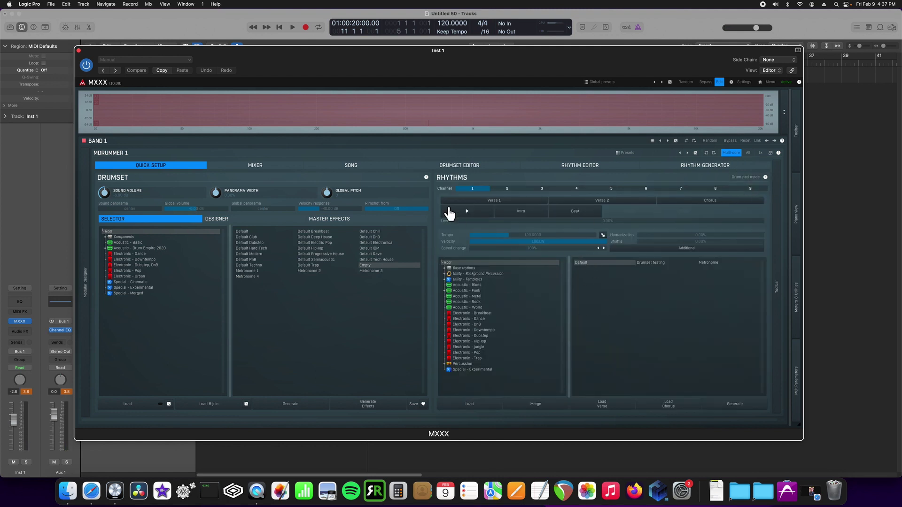
{"action": "left_click", "coordinate": [478, 215]}
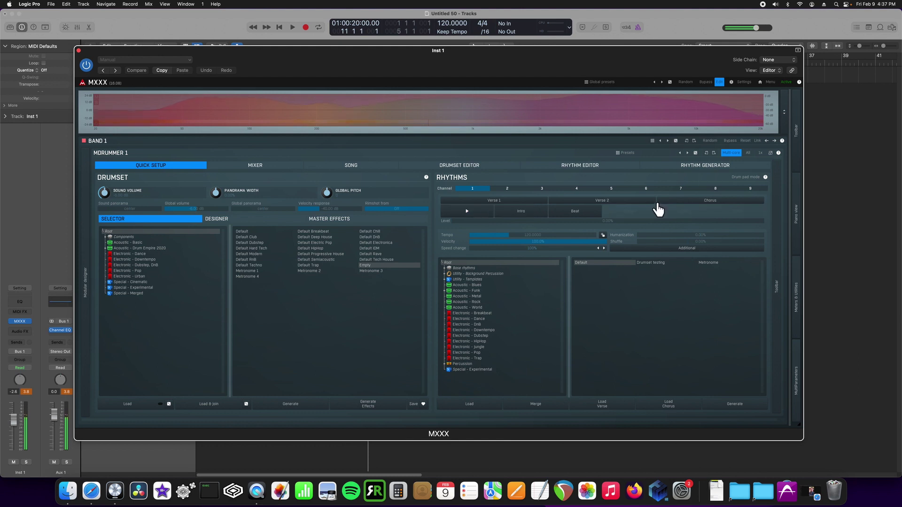
{"action": "left_click", "coordinate": [754, 178]}
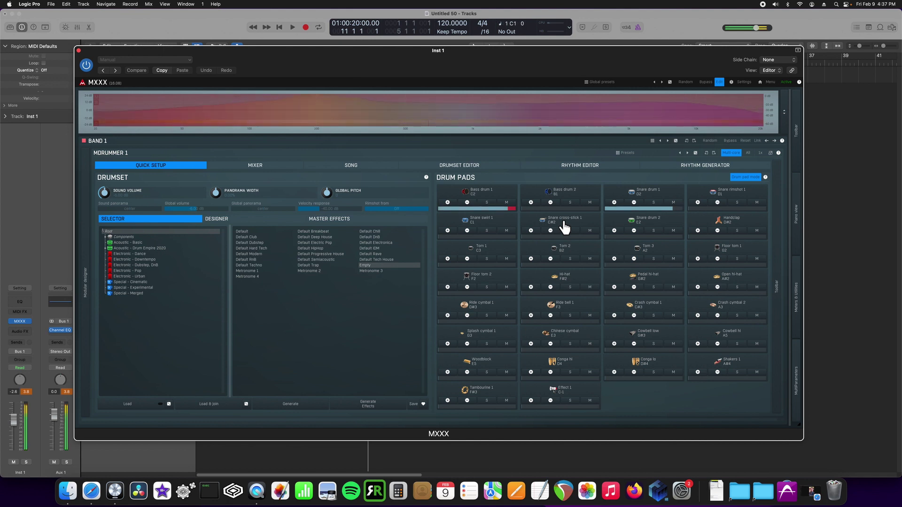
Generate two more random drumsets and check which effects the mixer channels hold
{"action": "left_click", "coordinate": [300, 407]}
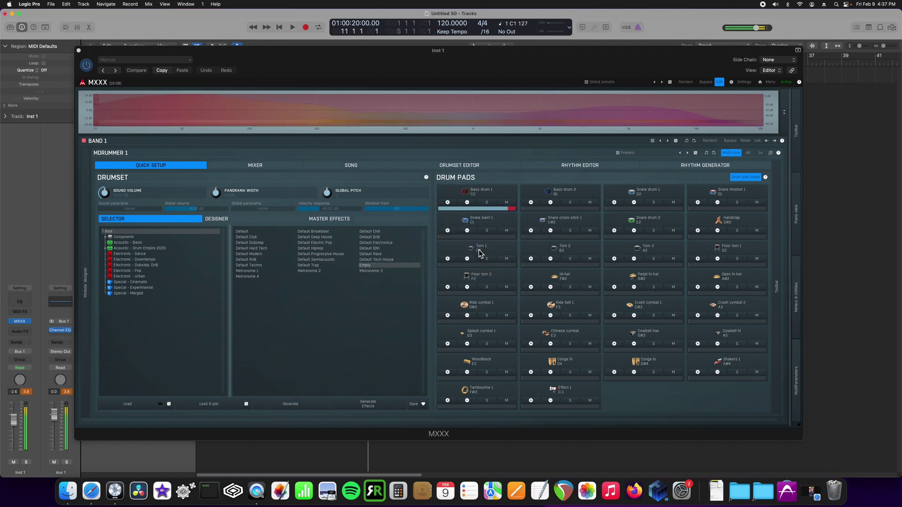
{"action": "left_click", "coordinate": [299, 407]}
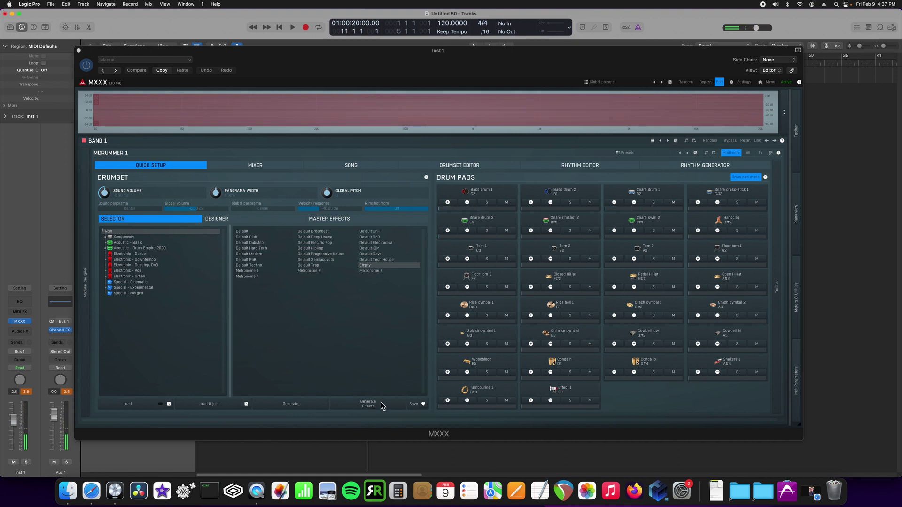
{"action": "left_click", "coordinate": [256, 165]}
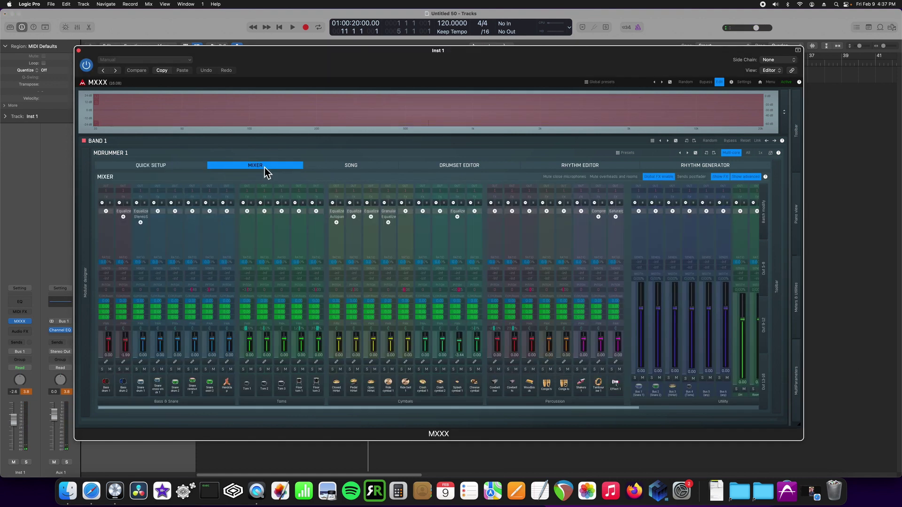
{"action": "left_click", "coordinate": [168, 168]}
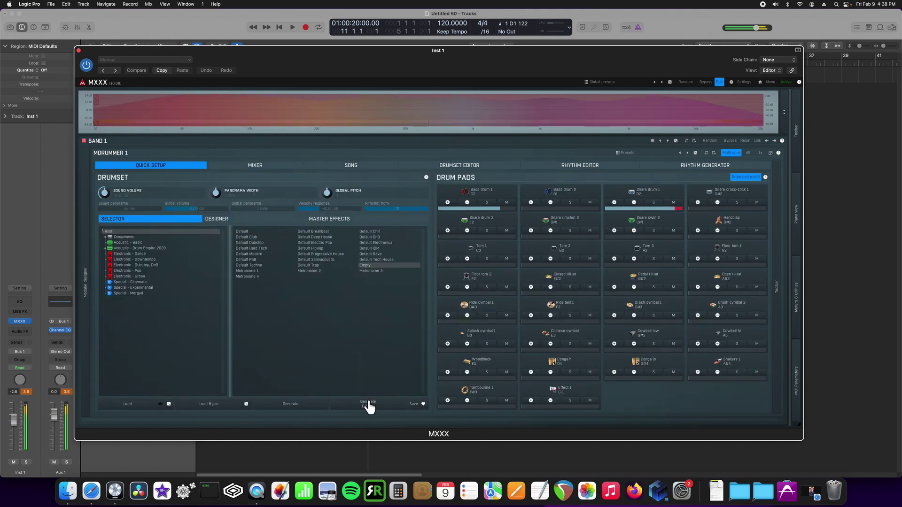
Generate random effects for the current drumset repeatedly, comparing the channel effects in the mixer after each pass
{"action": "left_click", "coordinate": [261, 167]}
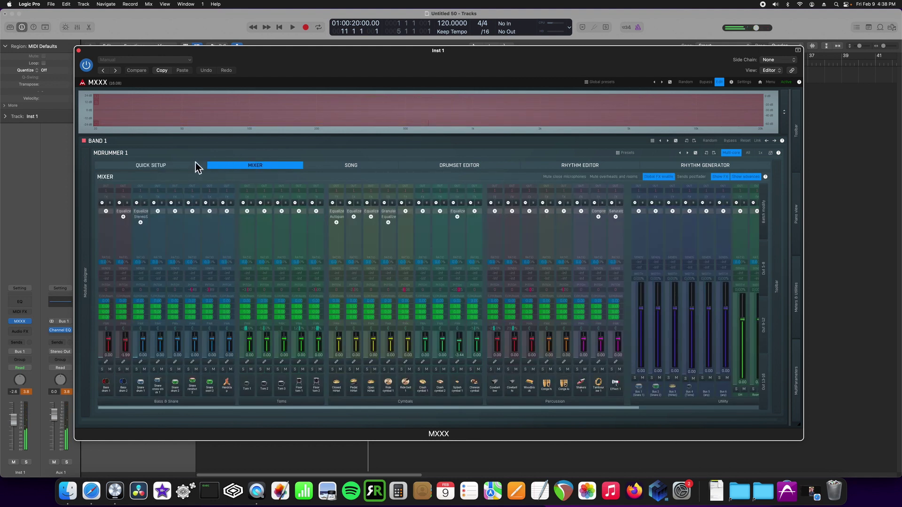
{"action": "left_click", "coordinate": [182, 168]}
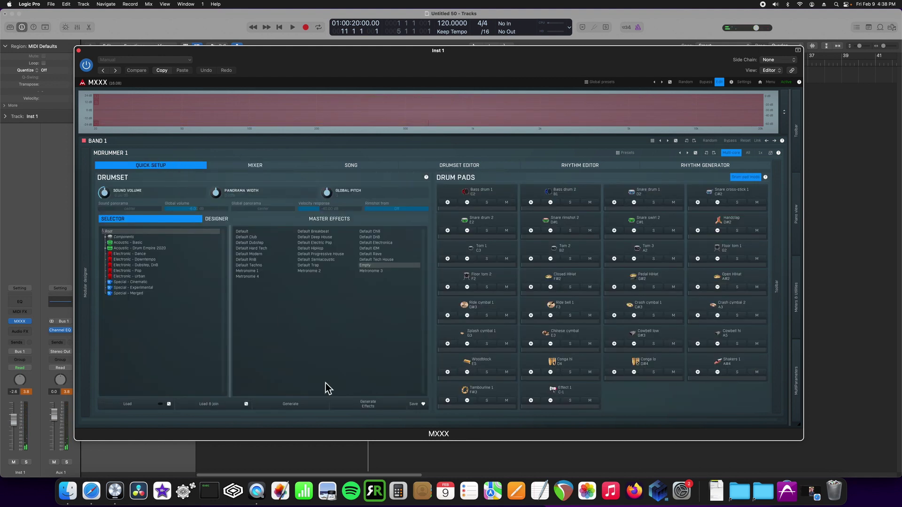
{"action": "left_click", "coordinate": [356, 403]}
{"action": "left_click", "coordinate": [273, 165]}
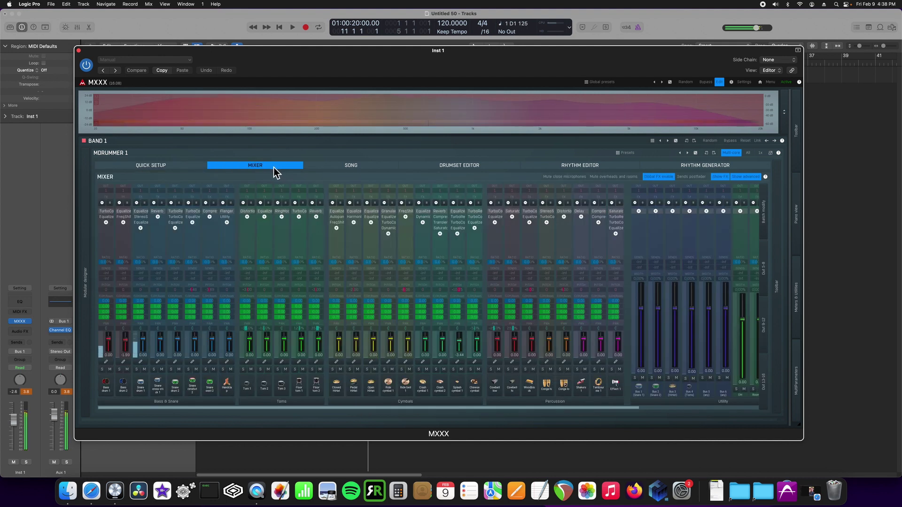
{"action": "left_click", "coordinate": [151, 169]}
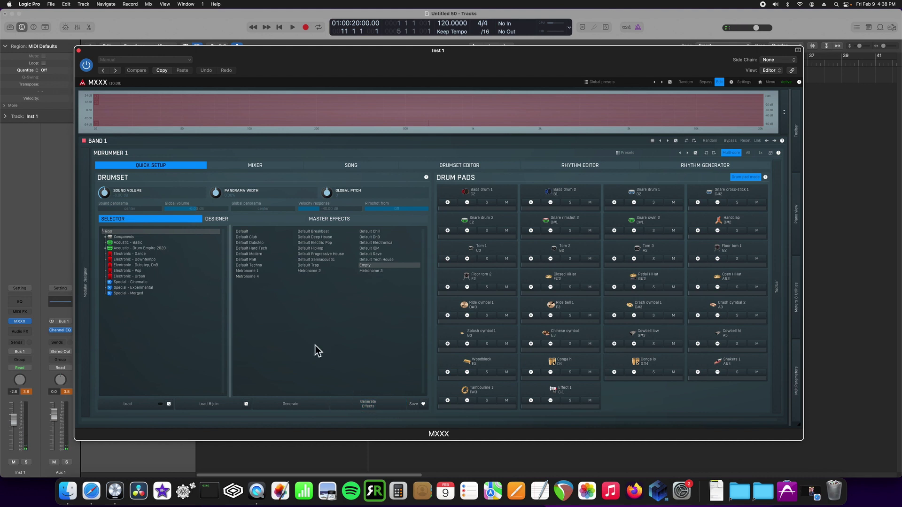
{"action": "left_click", "coordinate": [367, 406]}
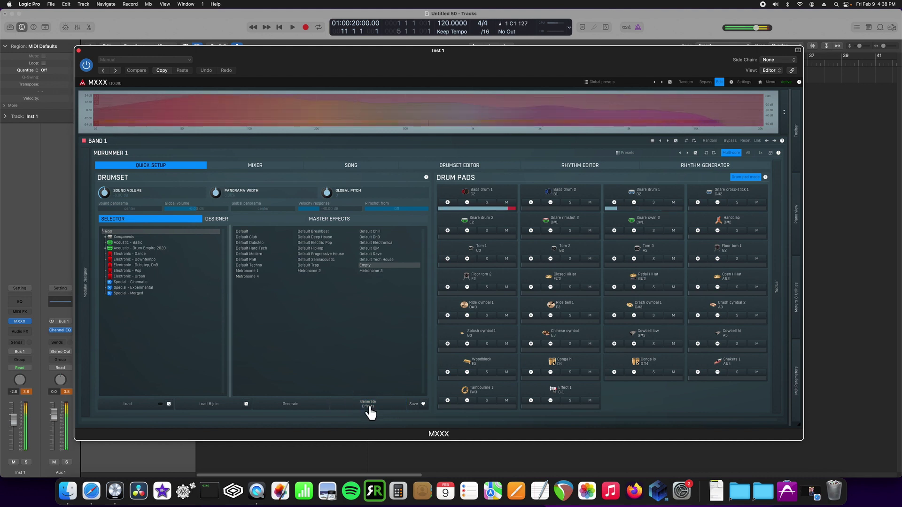
{"action": "left_click", "coordinate": [262, 165]}
{"action": "left_click", "coordinate": [168, 167]}
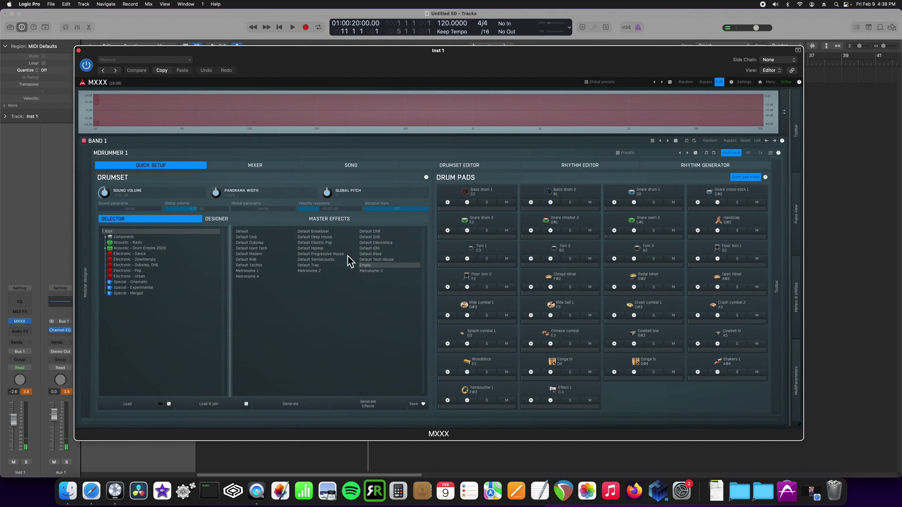
Generate two fresh random drumsets to replace the one with the randomized effects
{"action": "left_click", "coordinate": [304, 404]}
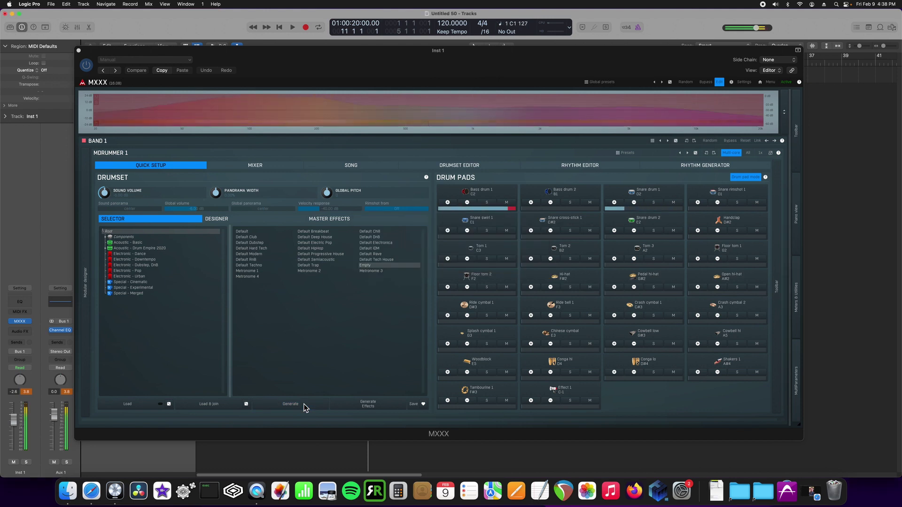
{"action": "left_click", "coordinate": [304, 405]}
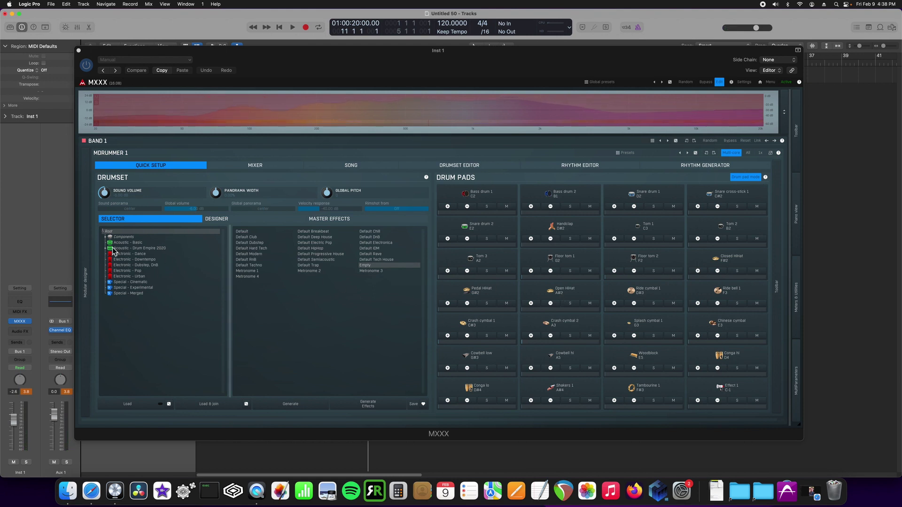
Load the Essential rock 2 drumset from the Acoustic - Drum Empire 2020 category
{"action": "left_click", "coordinate": [169, 249]}
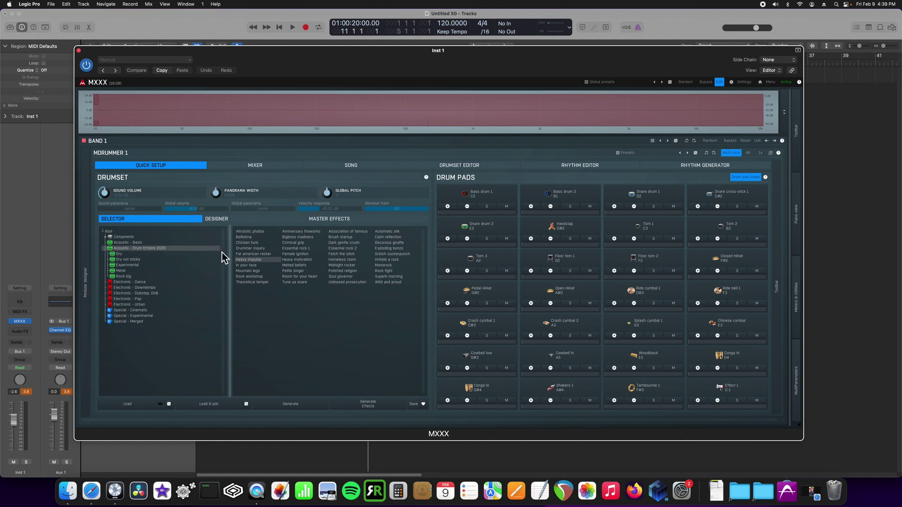
{"action": "left_click", "coordinate": [355, 250]}
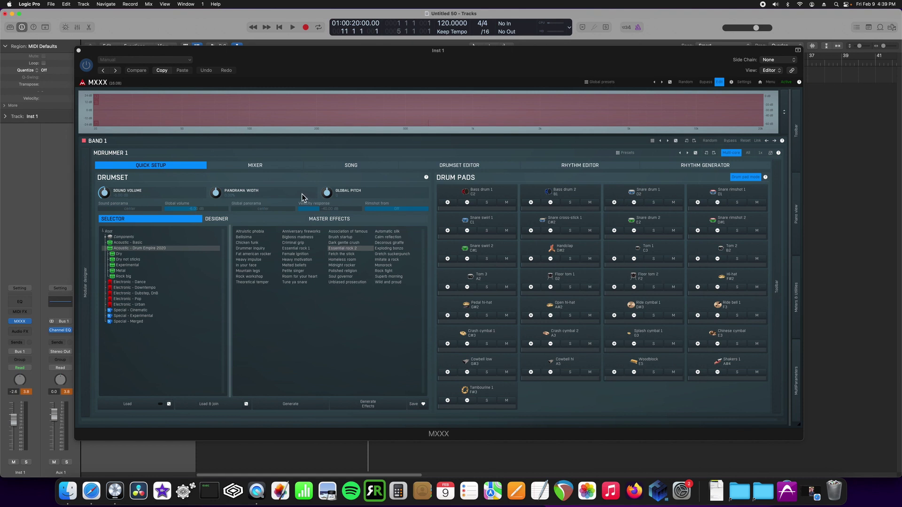
In the drumset editor, try the DW Collectors and Yamaha Recording Custom samples for Bass drum 1, and settle on Pearl MLX 80s
{"action": "left_click", "coordinate": [464, 168]}
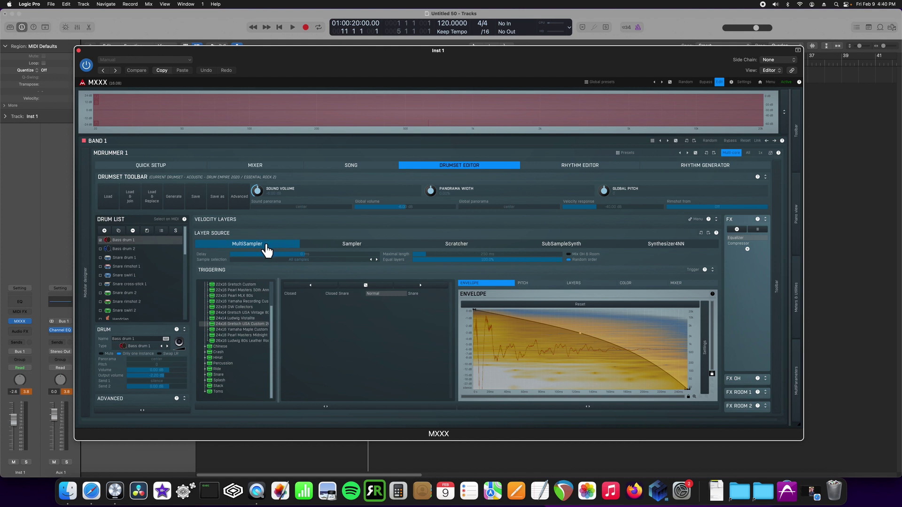
{"action": "left_click", "coordinate": [155, 244]}
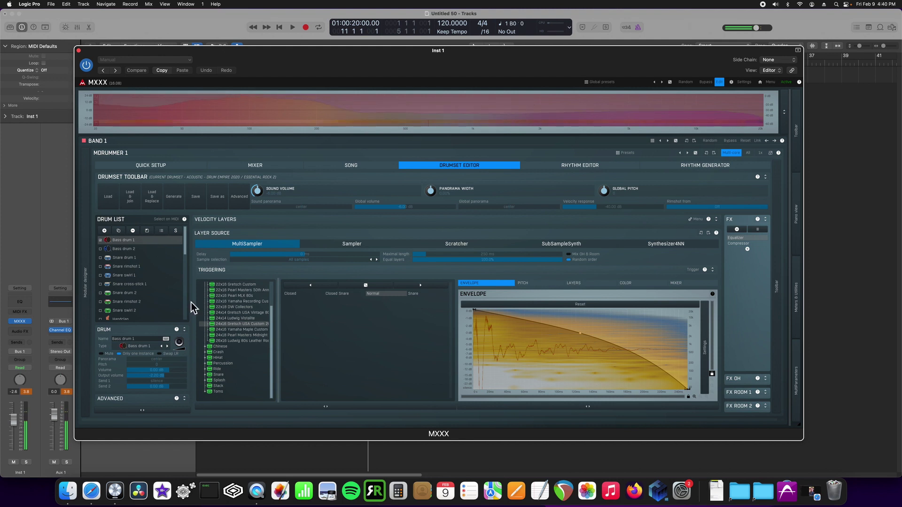
{"action": "left_click", "coordinate": [254, 308]}
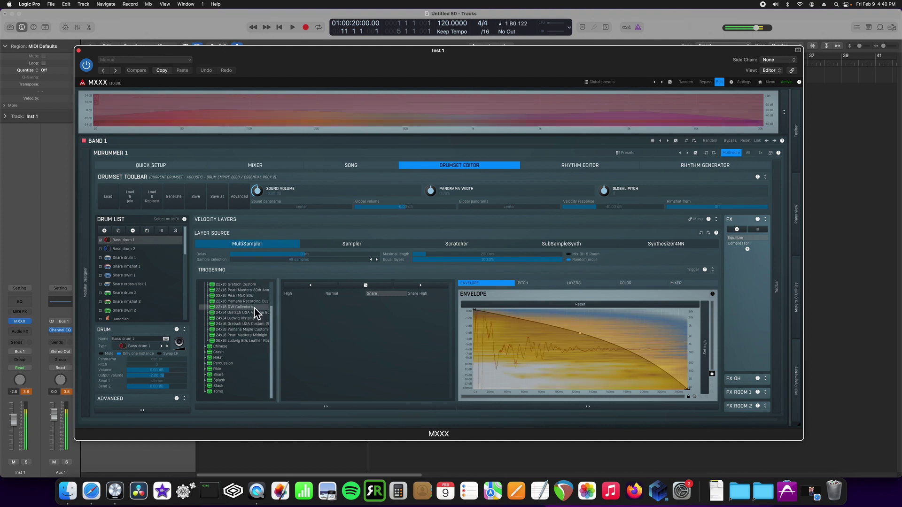
{"action": "left_click", "coordinate": [257, 301]}
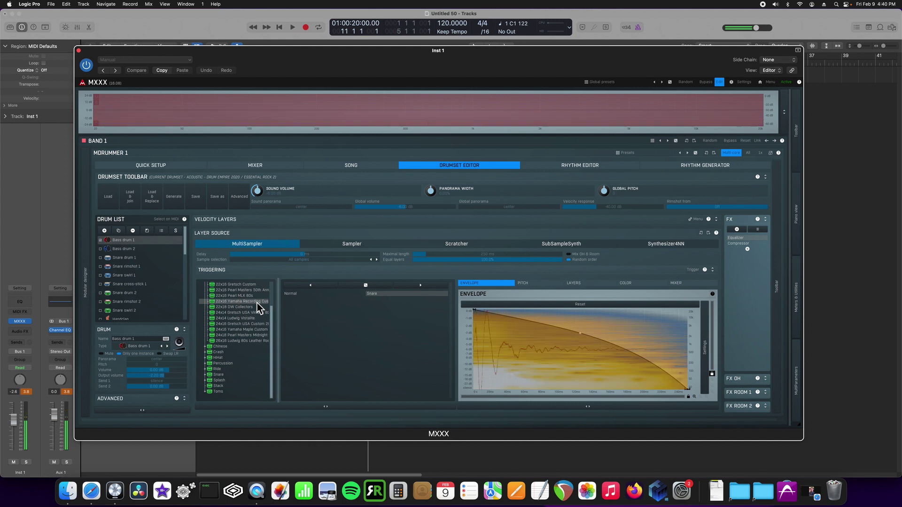
{"action": "left_click", "coordinate": [258, 296]}
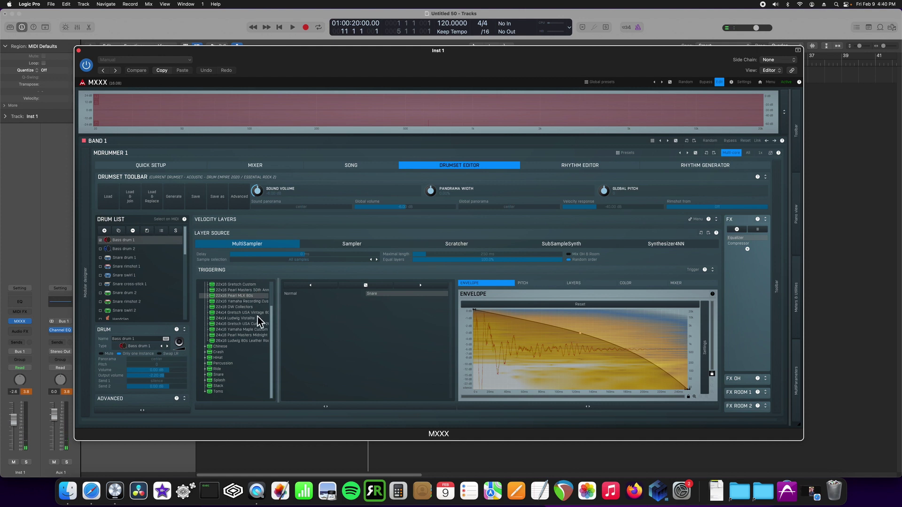
{"action": "left_click_drag", "start_coordinate": [271, 322], "coordinate": [275, 289]}
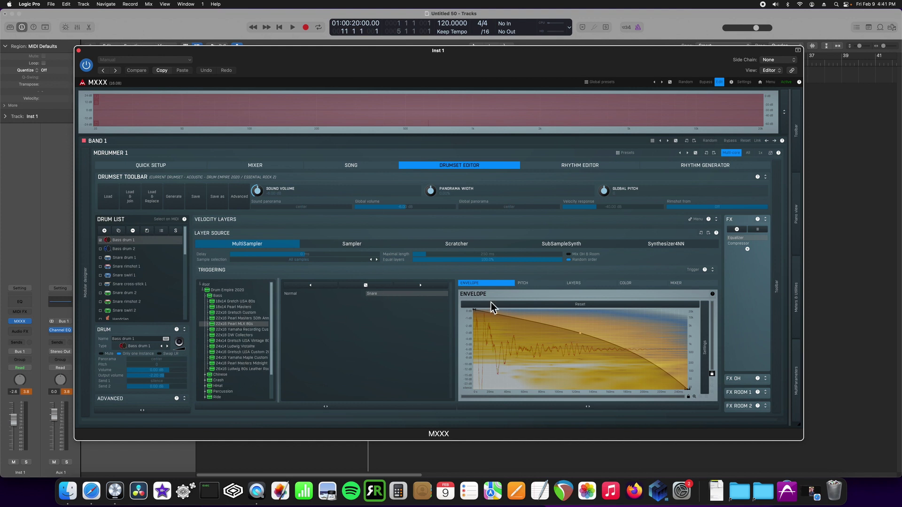
Review the pitch, layers, color and mixer settings of Bass drum 1's MultiSampler, and return to its envelope
{"action": "left_click", "coordinate": [528, 283]}
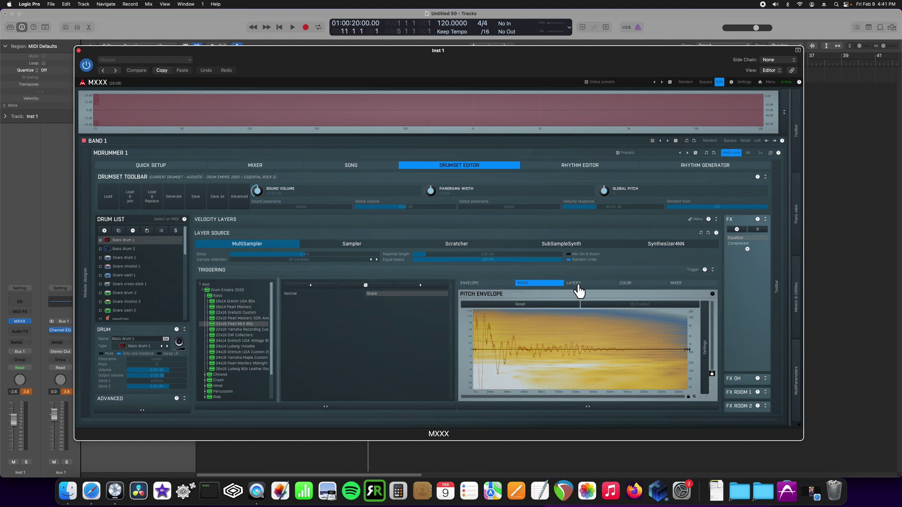
{"action": "left_click", "coordinate": [481, 284]}
{"action": "left_click", "coordinate": [528, 285]}
{"action": "left_click", "coordinate": [577, 283]}
{"action": "left_click", "coordinate": [629, 284]}
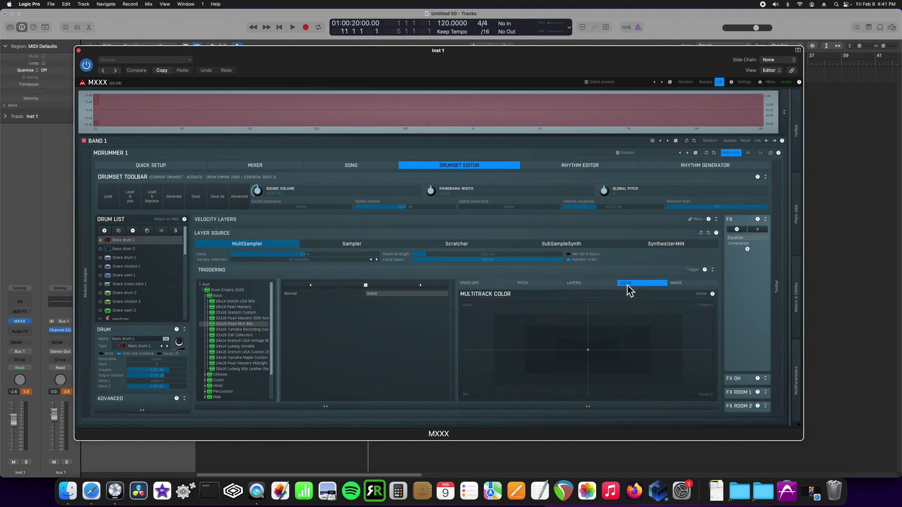
{"action": "left_click", "coordinate": [682, 283]}
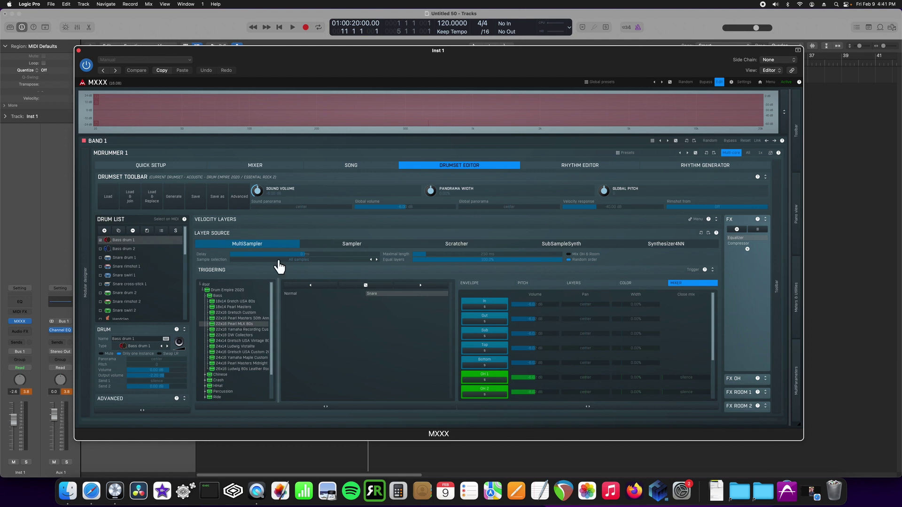
{"action": "left_click", "coordinate": [493, 284]}
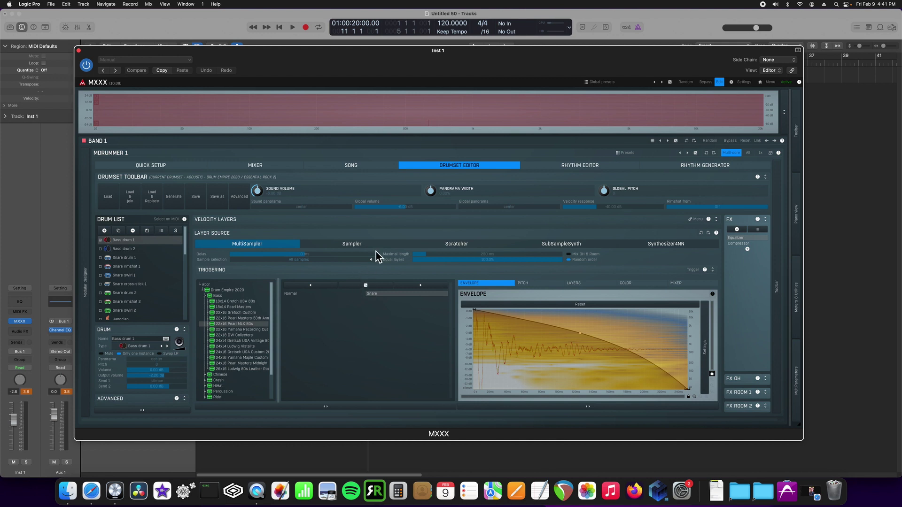
Switch Bass drum 1's layer source to Sampler and choose the Bass folder under Natural
{"action": "left_click", "coordinate": [366, 243]}
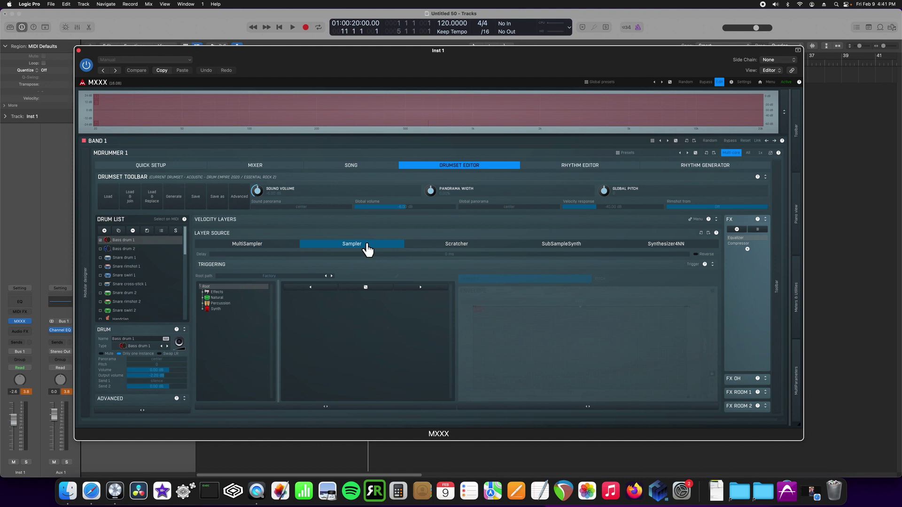
{"action": "left_click", "coordinate": [228, 298]}
{"action": "left_click", "coordinate": [228, 303]}
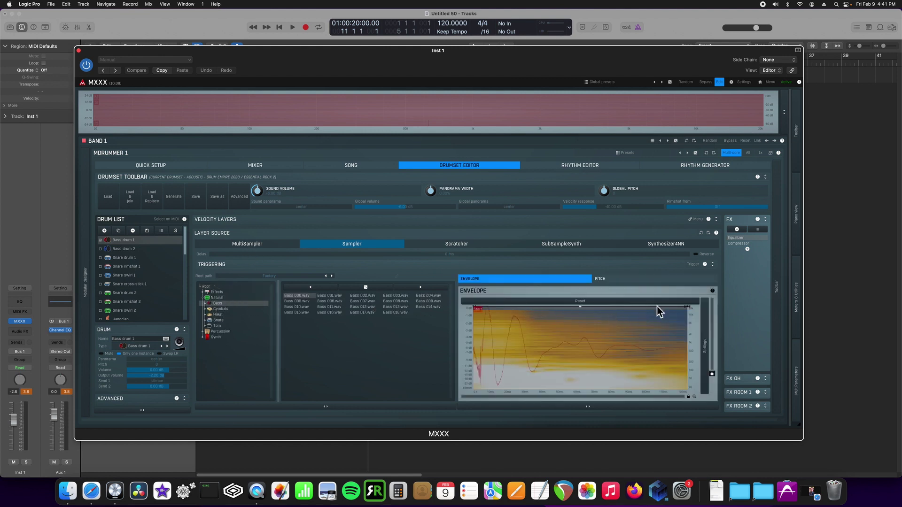
Lower the end point of the Sampler envelope to about half height, and view the envelope's display settings and the pitch envelope
{"action": "left_click_drag", "start_coordinate": [687, 307], "coordinate": [686, 348]}
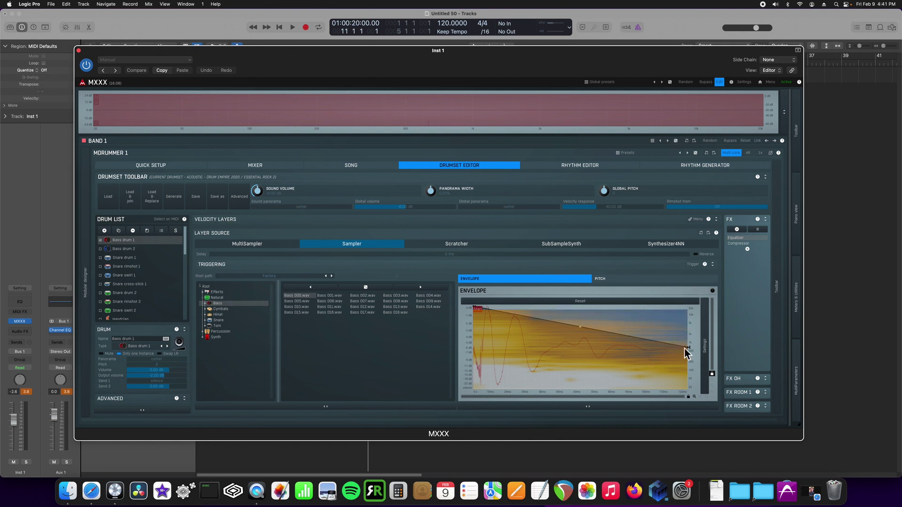
{"action": "left_click", "coordinate": [707, 351]}
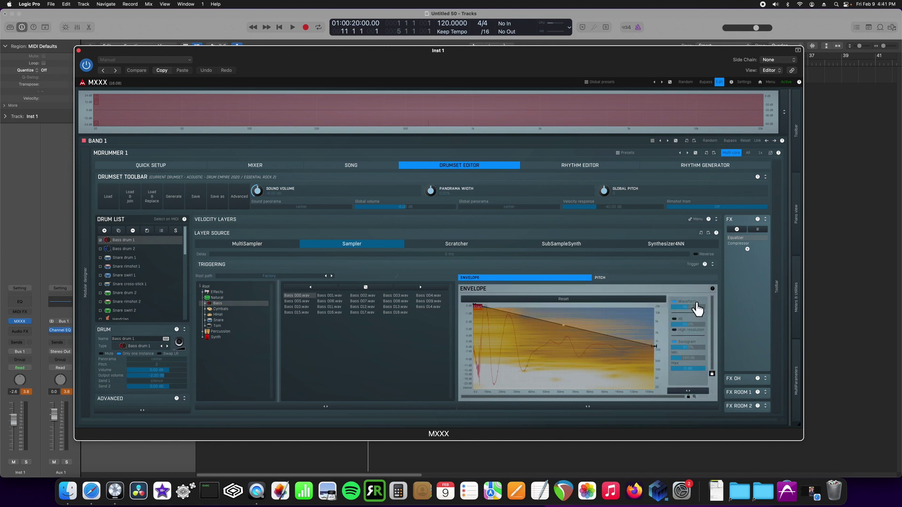
{"action": "left_click", "coordinate": [637, 280]}
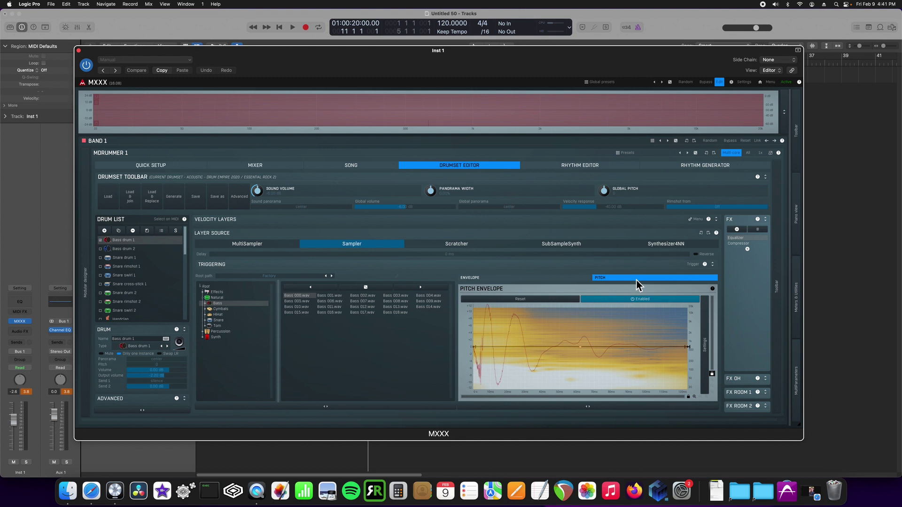
Switch Bass drum 1's layer source to SubSampleSynth and select the Disco 02 preset from the Bass category
{"action": "left_click", "coordinate": [566, 245]}
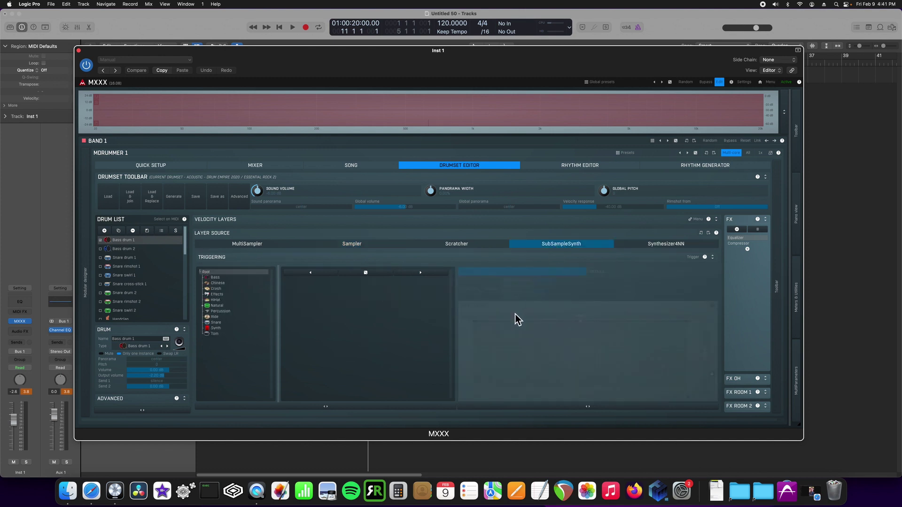
{"action": "left_click", "coordinate": [235, 276]}
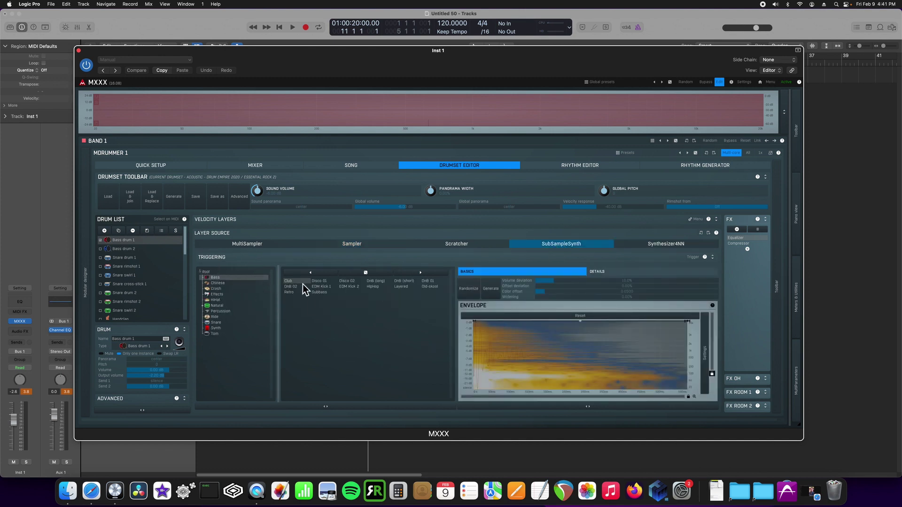
{"action": "left_click", "coordinate": [353, 281]}
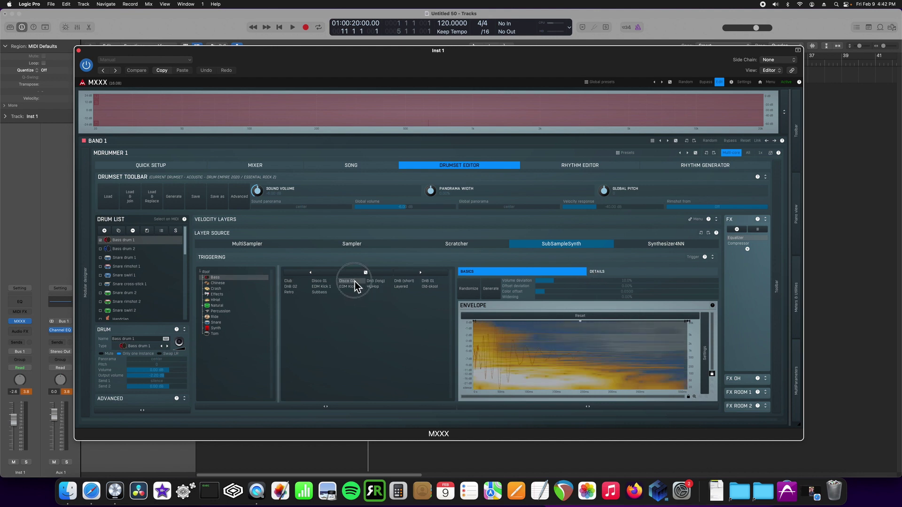
View the SubSampleSynth details and choose its Effects category, then switch Bass drum 1's layer source to Synthesizer4NN with the Bass templates
{"action": "left_click", "coordinate": [637, 275]}
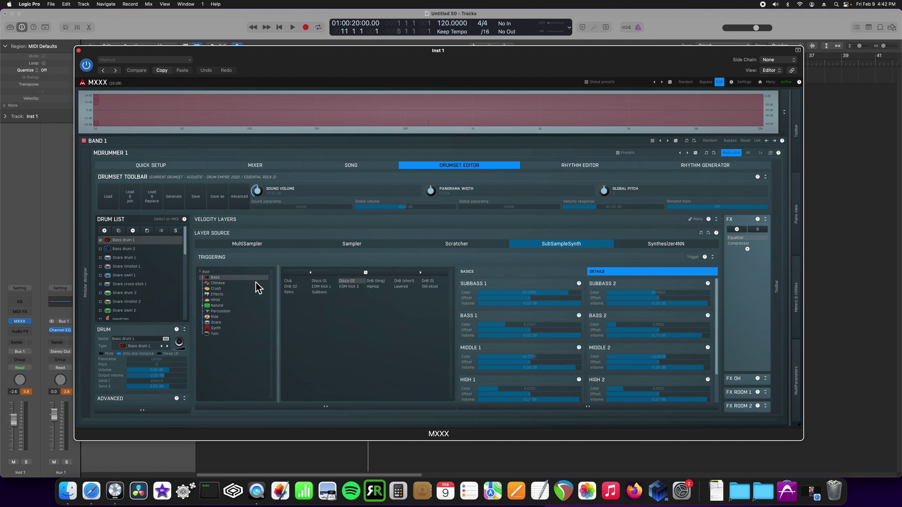
{"action": "left_click", "coordinate": [228, 294]}
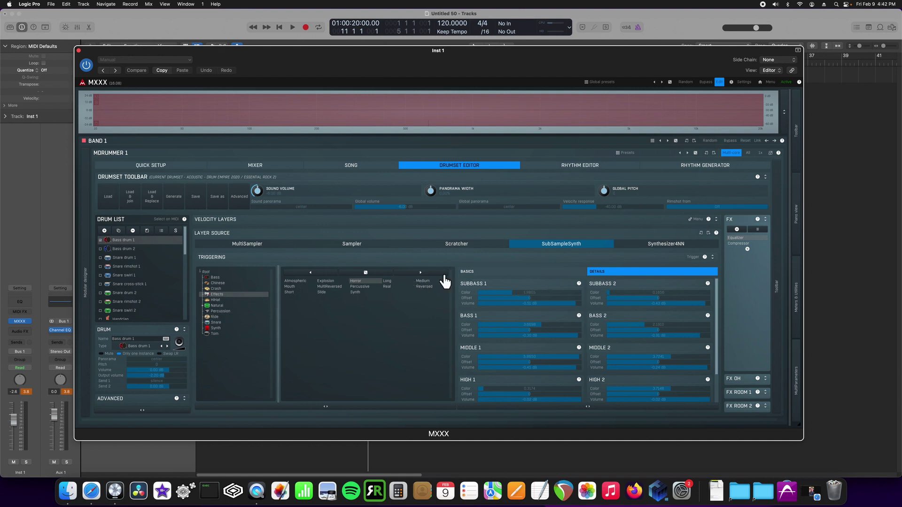
{"action": "left_click", "coordinate": [656, 248]}
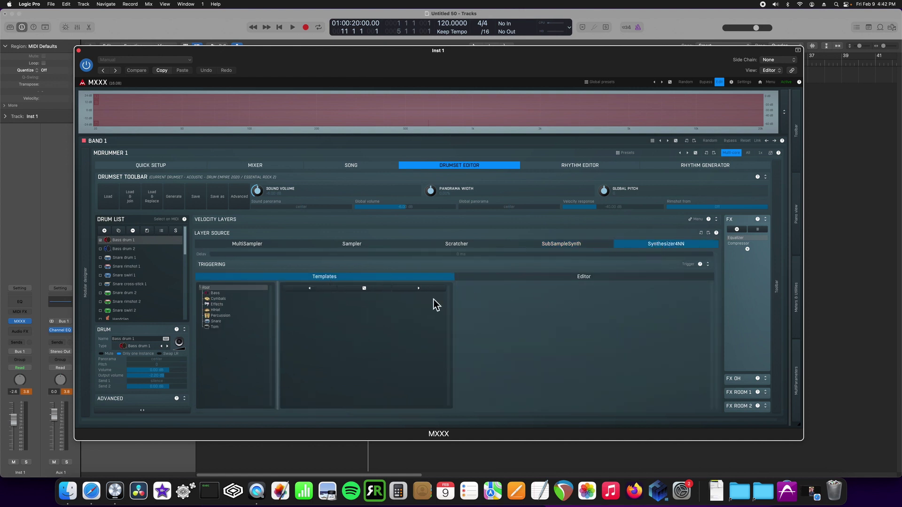
{"action": "left_click", "coordinate": [214, 293]}
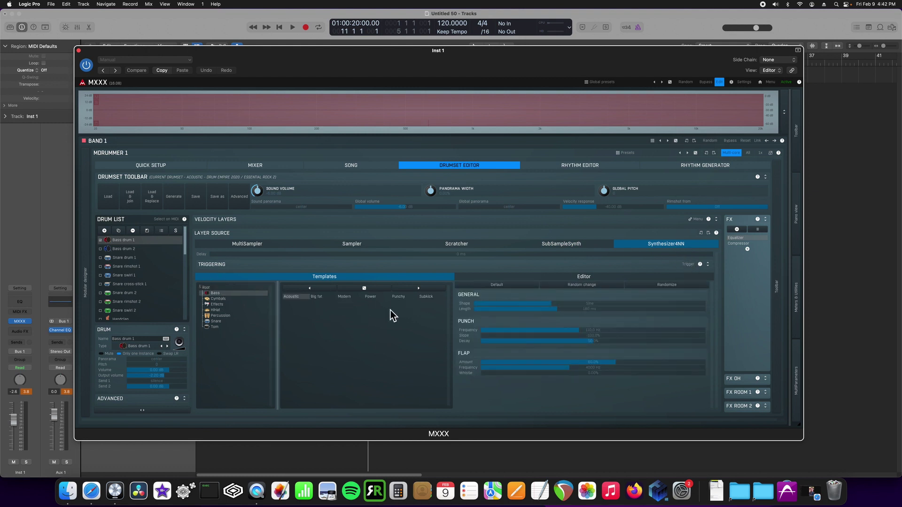
Try the Scratcher source with Effects samples such as Circuit_Bent09.wav, view its envelope, and return Bass drum 1 to MultiSampler
{"action": "left_click", "coordinate": [497, 249]}
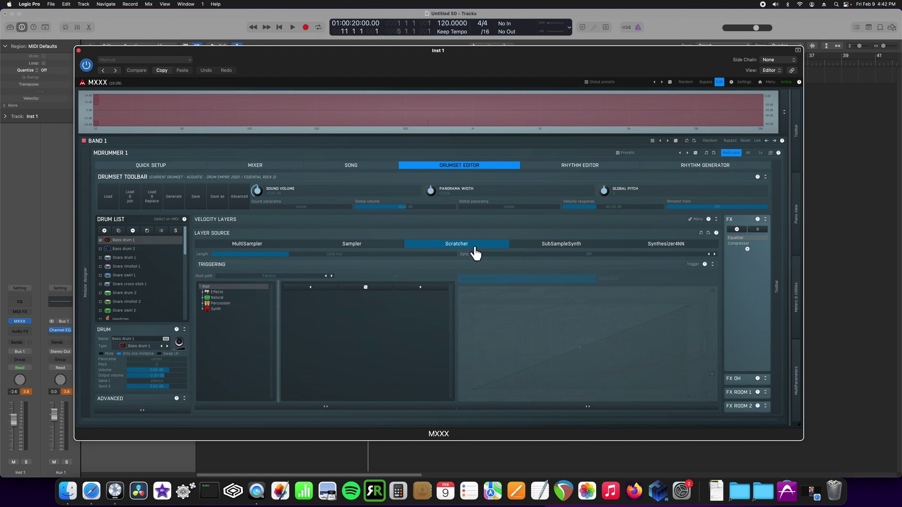
{"action": "left_click", "coordinate": [213, 292]}
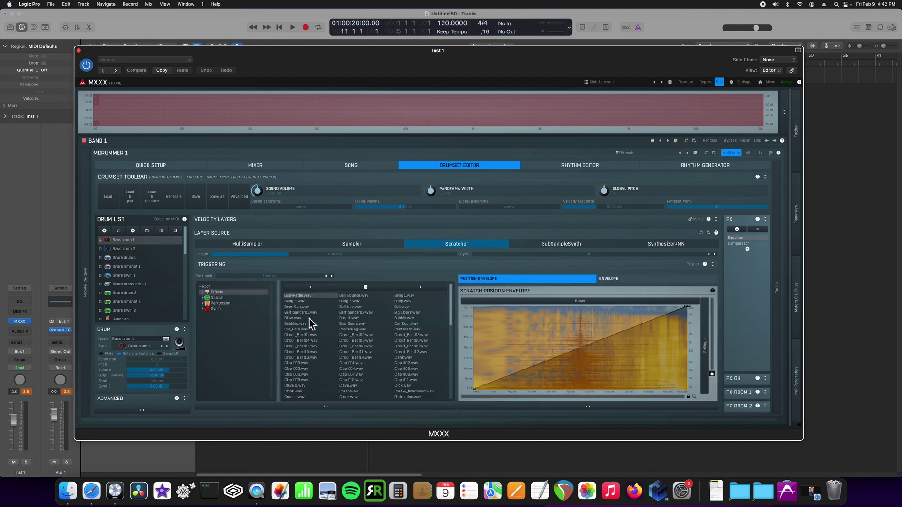
{"action": "left_click", "coordinate": [386, 325]}
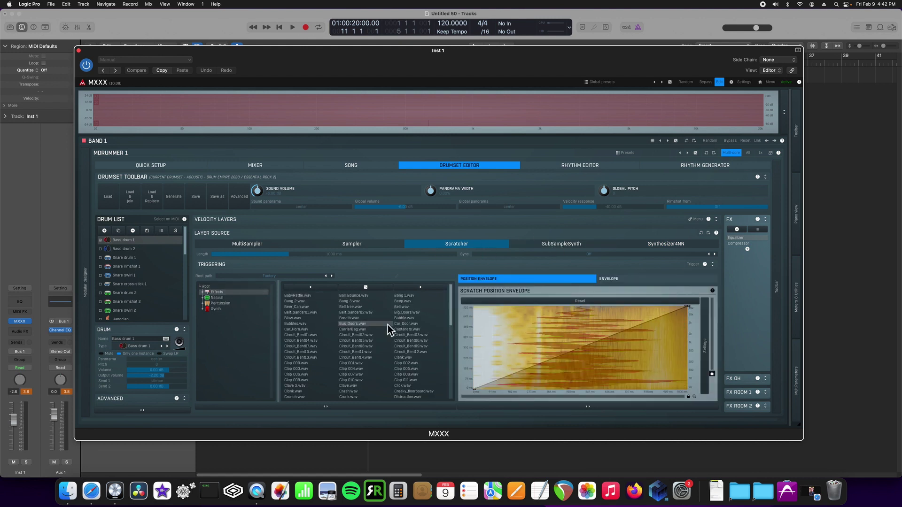
{"action": "left_click", "coordinate": [360, 340]}
{"action": "left_click", "coordinate": [423, 345]}
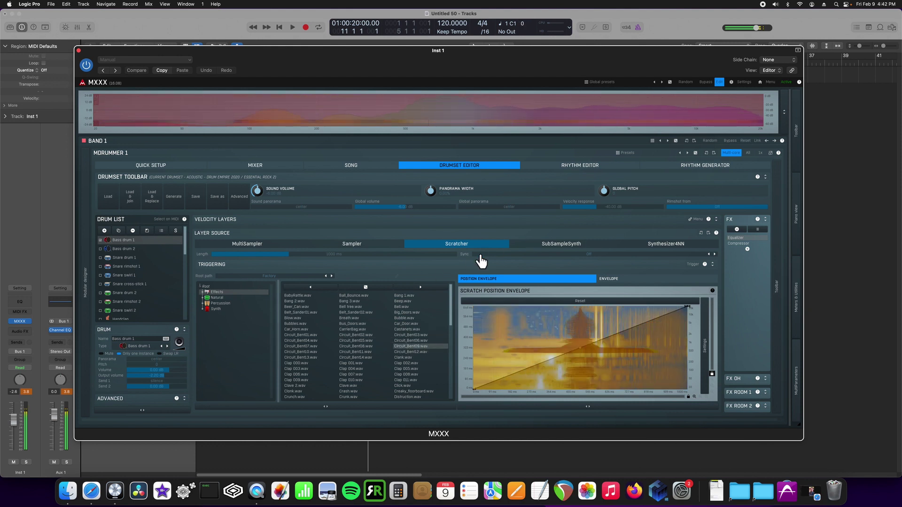
{"action": "left_click", "coordinate": [644, 280]}
{"action": "left_click", "coordinate": [284, 245]}
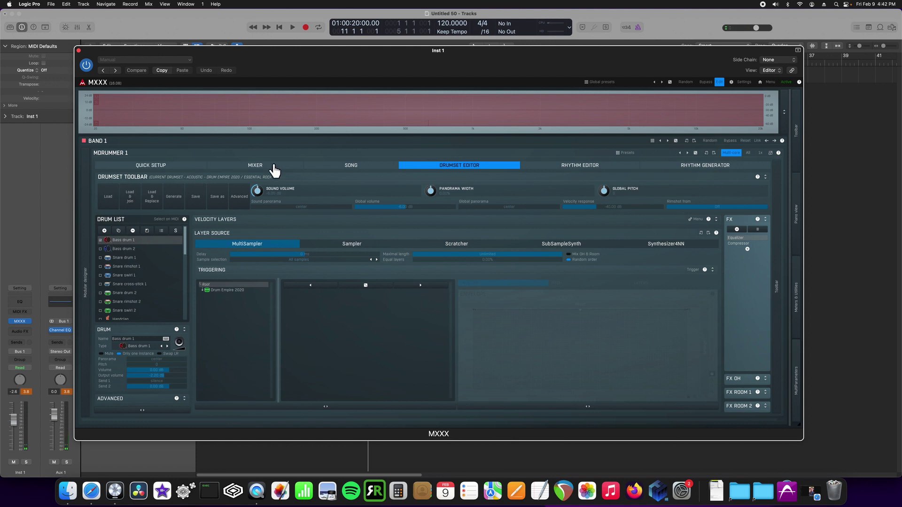
Generate a new drumset in the quick setup, and load Gretsch suckerpunch from Acoustic - Drum Empire 2020
{"action": "left_click", "coordinate": [151, 165]}
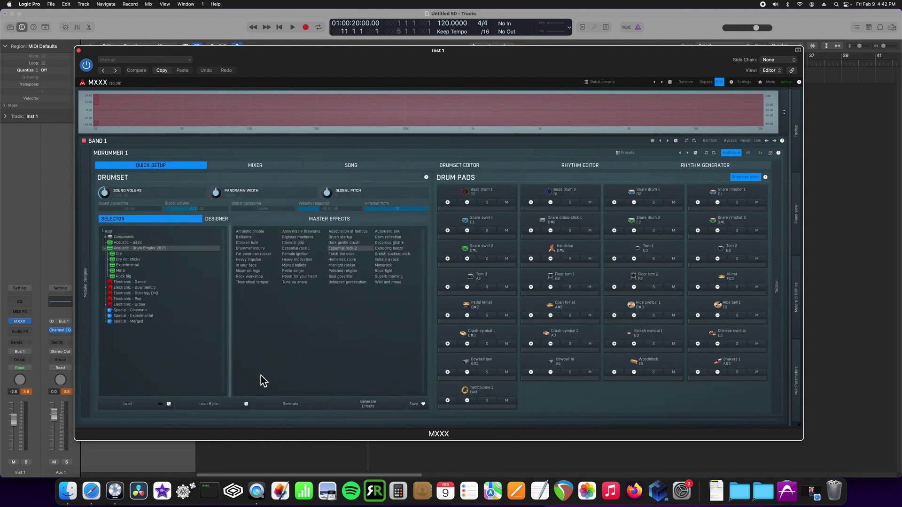
{"action": "left_click", "coordinate": [306, 404]}
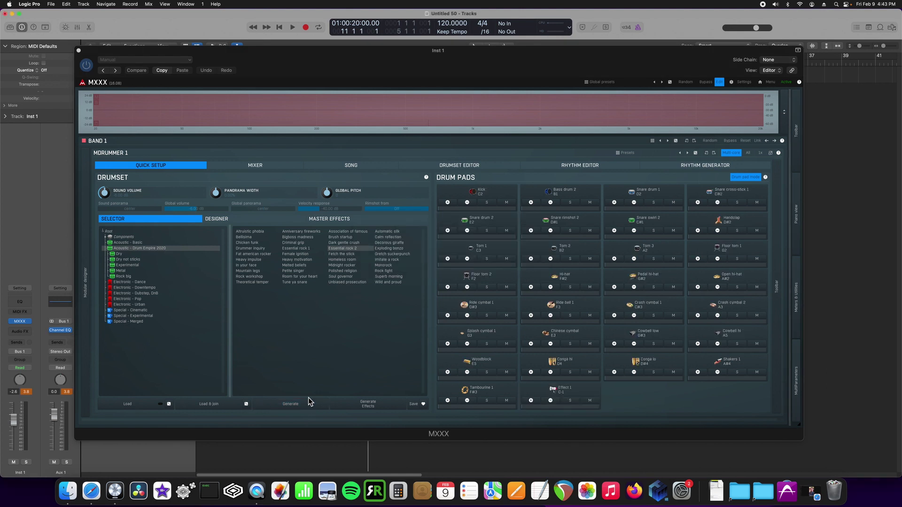
{"action": "left_click", "coordinate": [402, 254]}
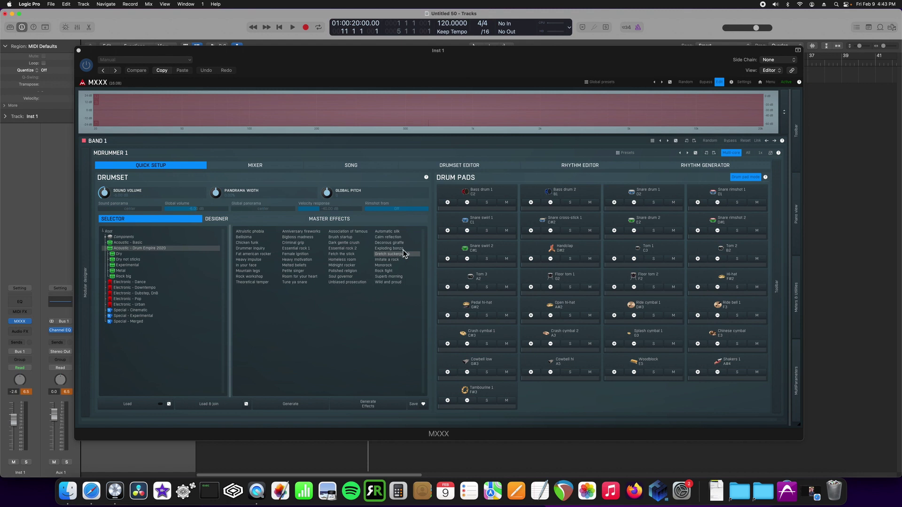
Review the mixer channels of the loaded drumset and return to the quick setup
{"action": "left_click", "coordinate": [262, 169]}
{"action": "left_click", "coordinate": [269, 165]}
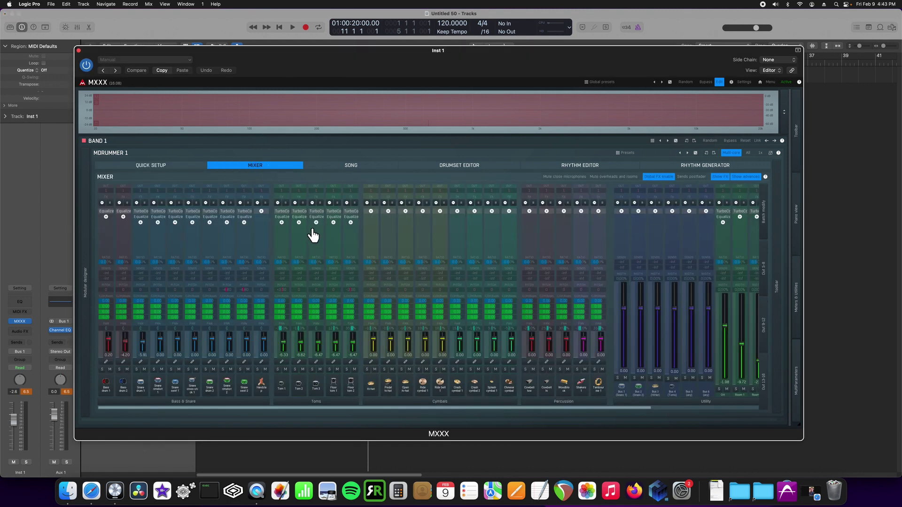
{"action": "left_click", "coordinate": [184, 168]}
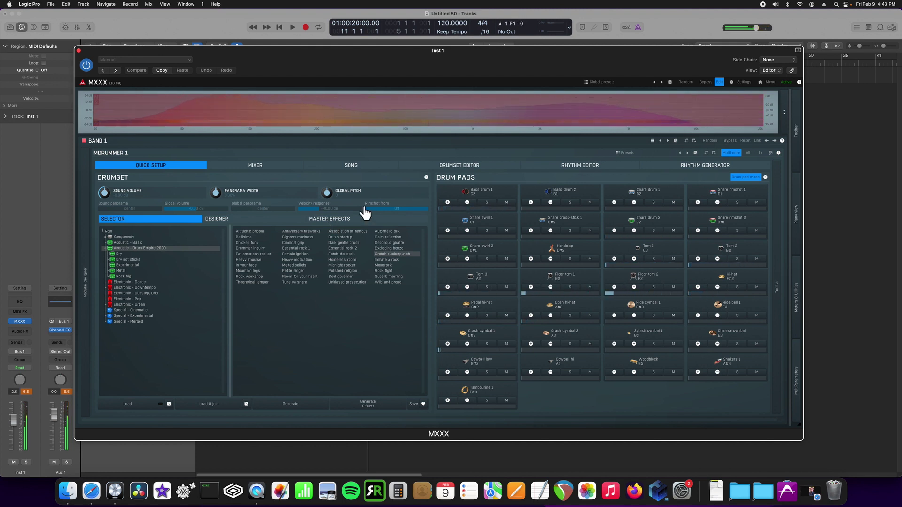
Show the rhythms in place of the drum pads, play the default rhythm with its break, and stop playback
{"action": "left_click", "coordinate": [747, 182]}
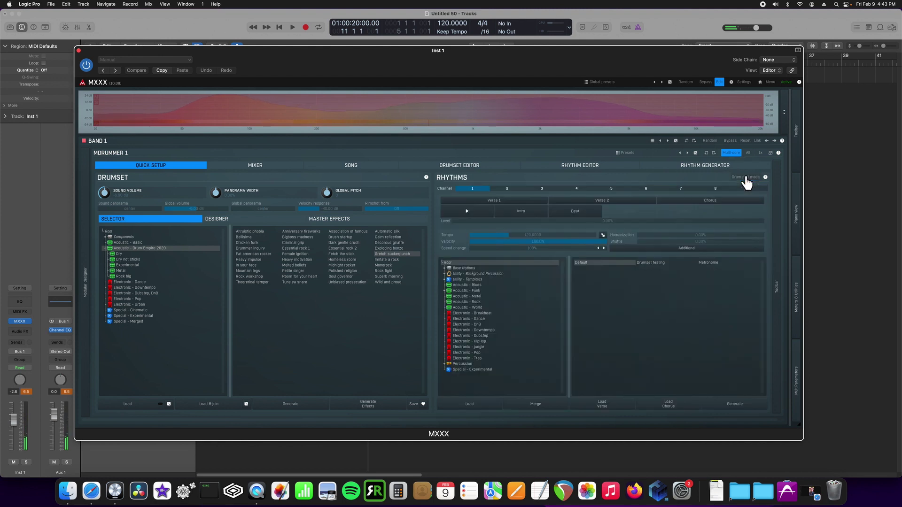
{"action": "left_click", "coordinate": [485, 218]}
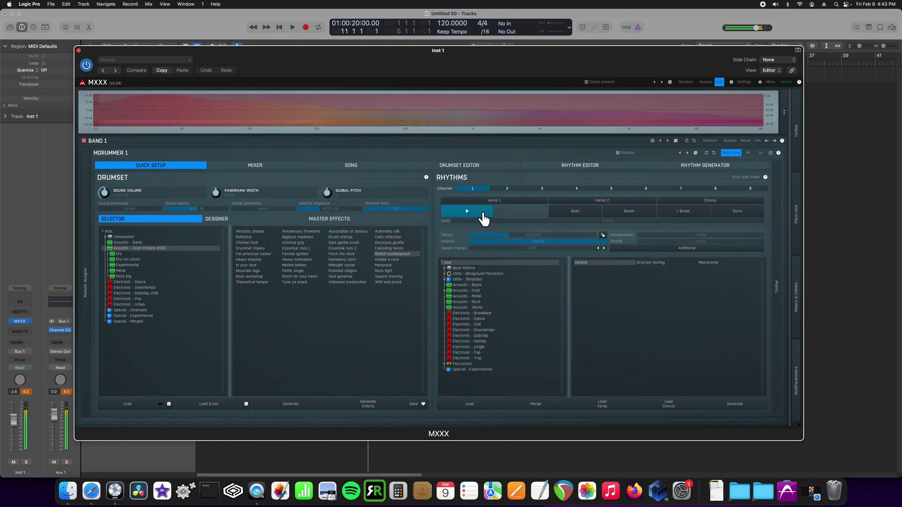
{"action": "left_click", "coordinate": [485, 218]}
{"action": "left_click", "coordinate": [484, 218]}
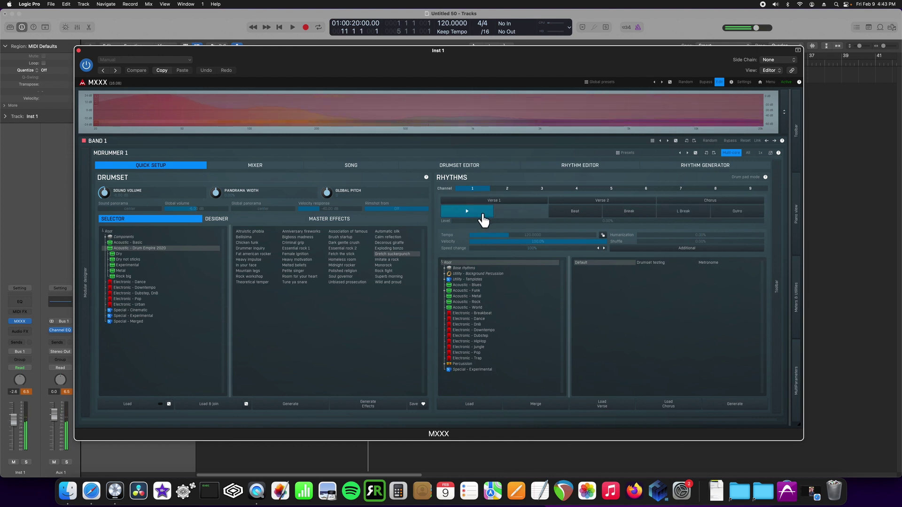
{"action": "left_click", "coordinate": [629, 218]}
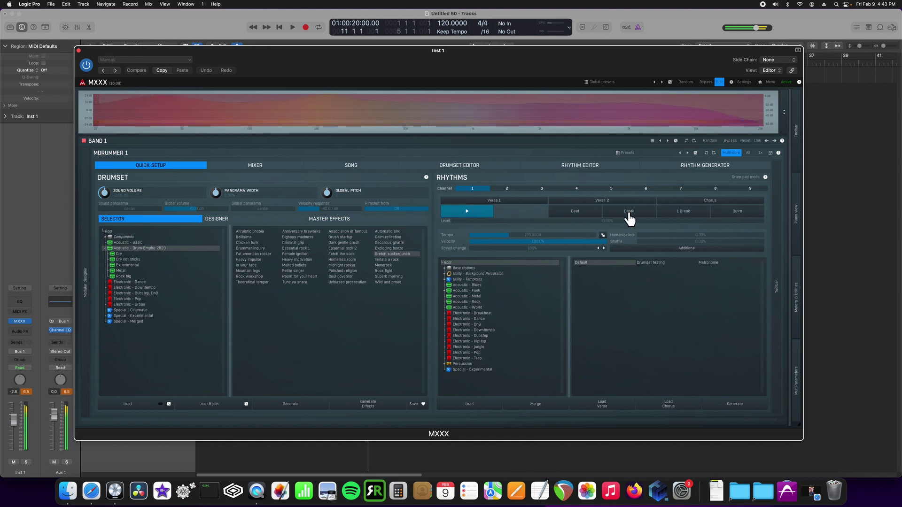
{"action": "left_click", "coordinate": [488, 220]}
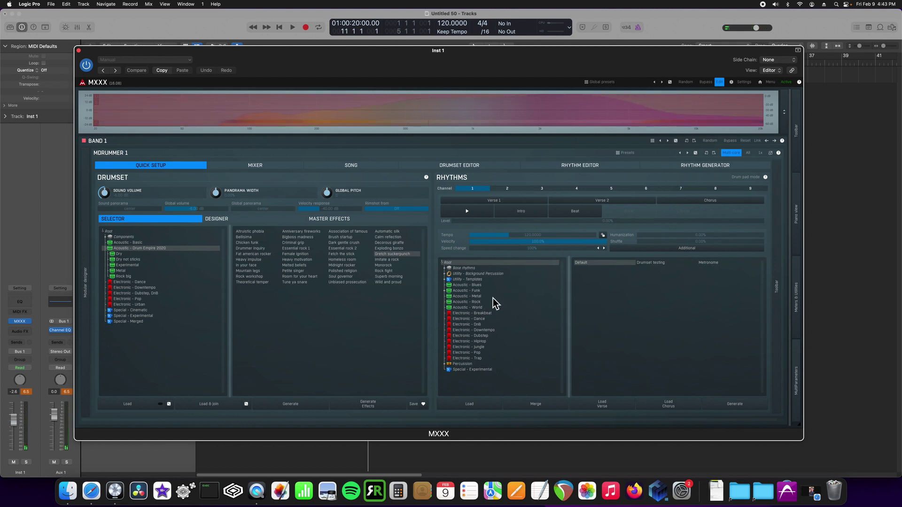
Look through the rhythm editor and rhythm generator pages, and return to the quick setup
{"action": "left_click", "coordinate": [584, 167]}
{"action": "left_click", "coordinate": [663, 169]}
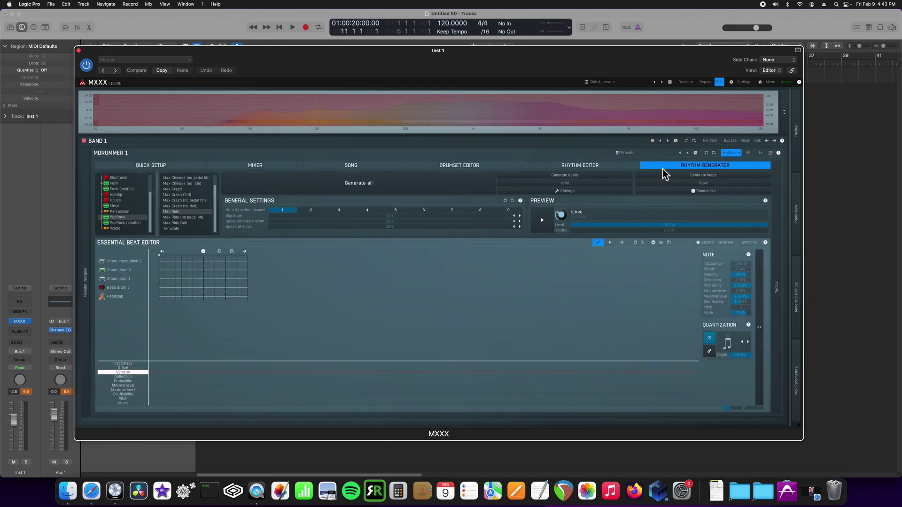
{"action": "left_click", "coordinate": [144, 168]}
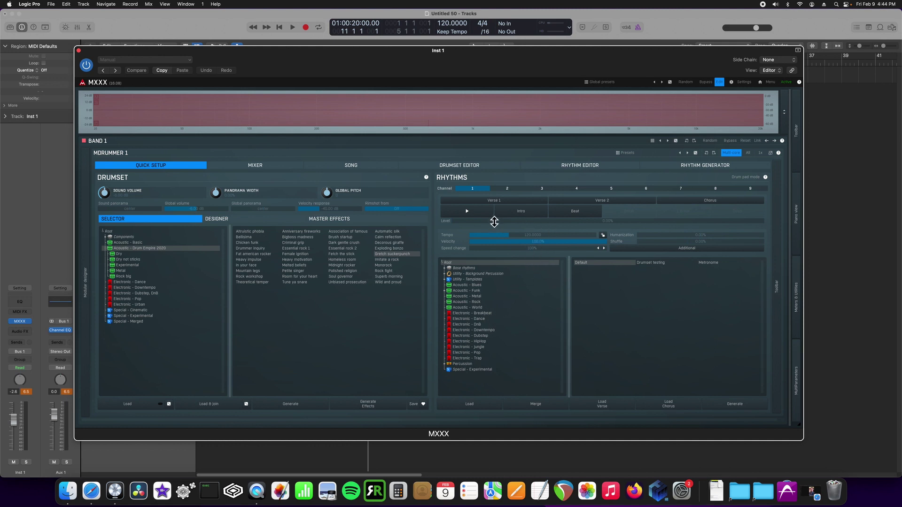
Turn drum pad mode back on and review the effect slots on the mixer channels
{"action": "left_click", "coordinate": [746, 177]}
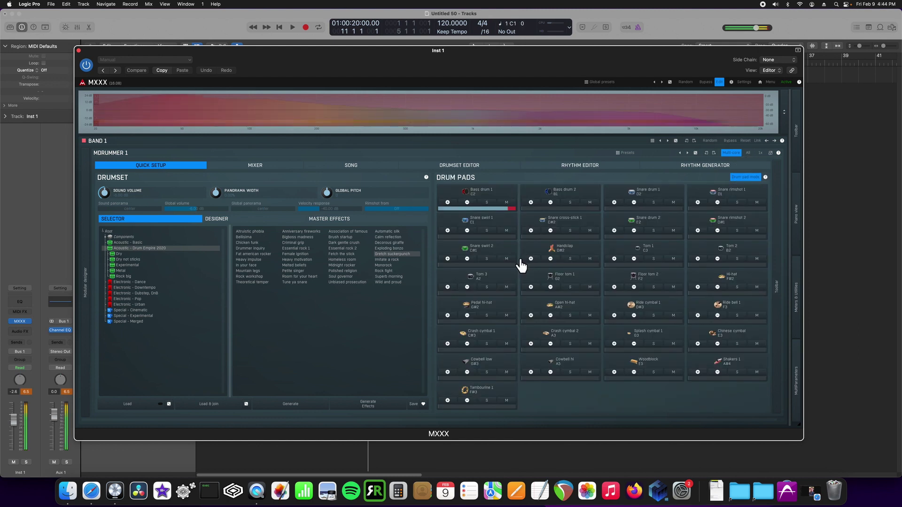
{"action": "left_click", "coordinate": [273, 168]}
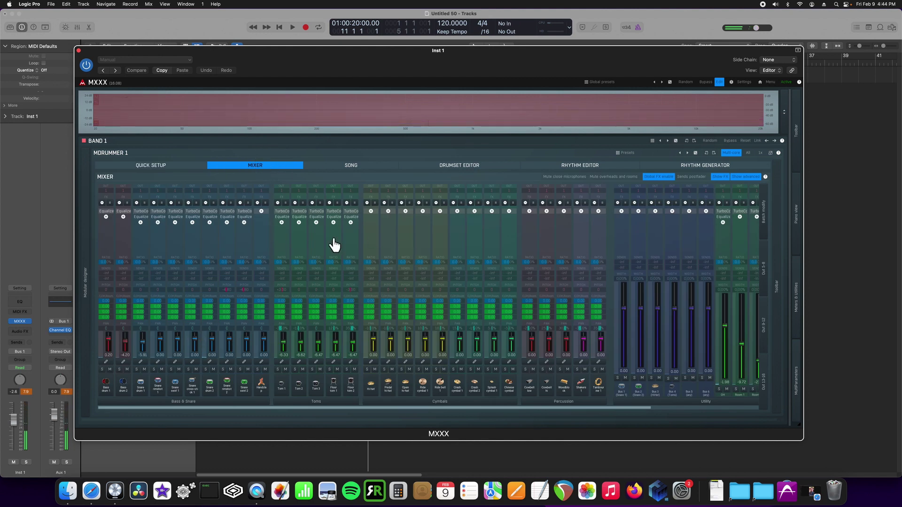
{"action": "left_click", "coordinate": [301, 223]}
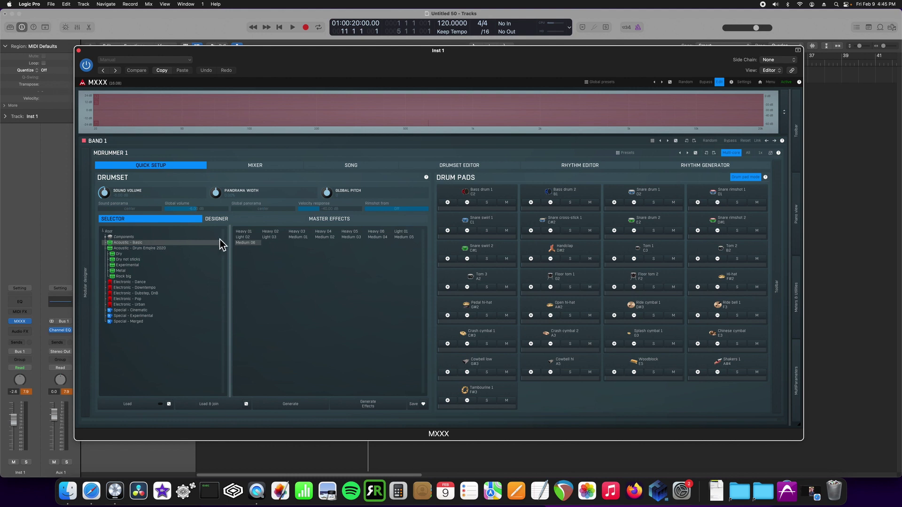
Browse the drumset selector's categories from Acoustic - Drum Empire 2020 through the electronic genres to Special - Merged
{"action": "left_click", "coordinate": [170, 249]}
{"action": "left_click", "coordinate": [153, 256]}
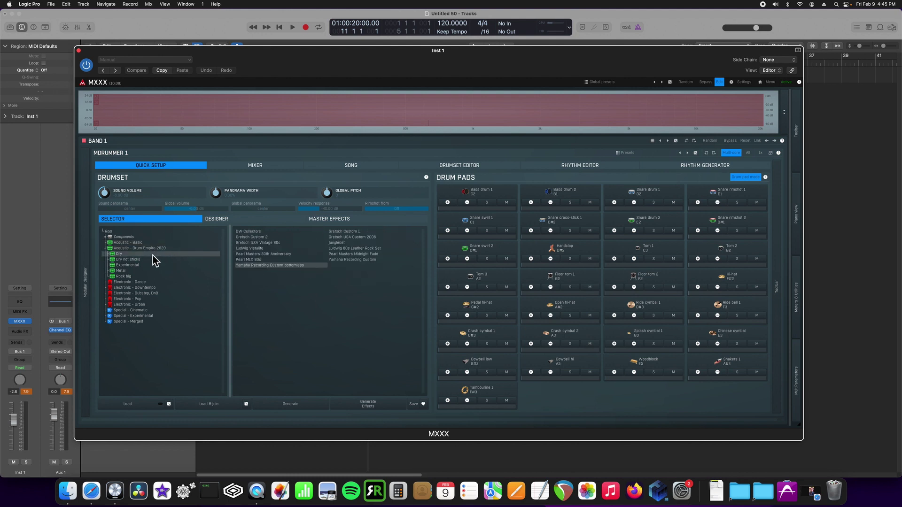
{"action": "left_click", "coordinate": [148, 260]}
{"action": "left_click", "coordinate": [145, 266]}
{"action": "left_click", "coordinate": [141, 272]}
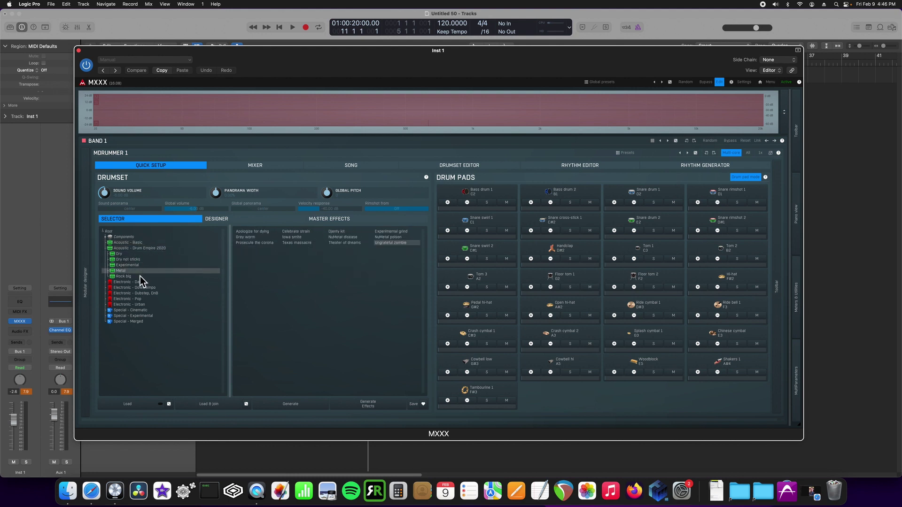
{"action": "left_click", "coordinate": [140, 276]}
{"action": "left_click", "coordinate": [142, 282]}
{"action": "left_click", "coordinate": [147, 288]}
{"action": "left_click", "coordinate": [147, 293]}
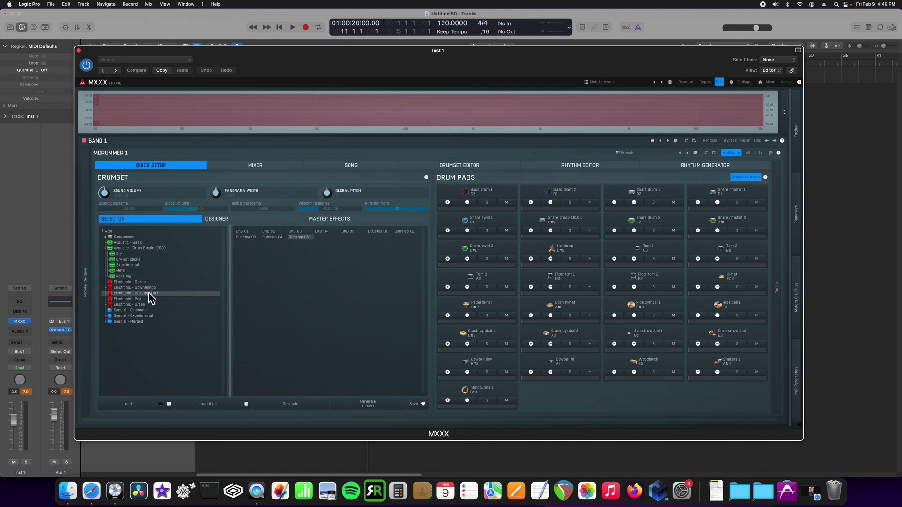
{"action": "left_click", "coordinate": [145, 299]}
{"action": "left_click", "coordinate": [144, 305]}
{"action": "left_click", "coordinate": [145, 311]}
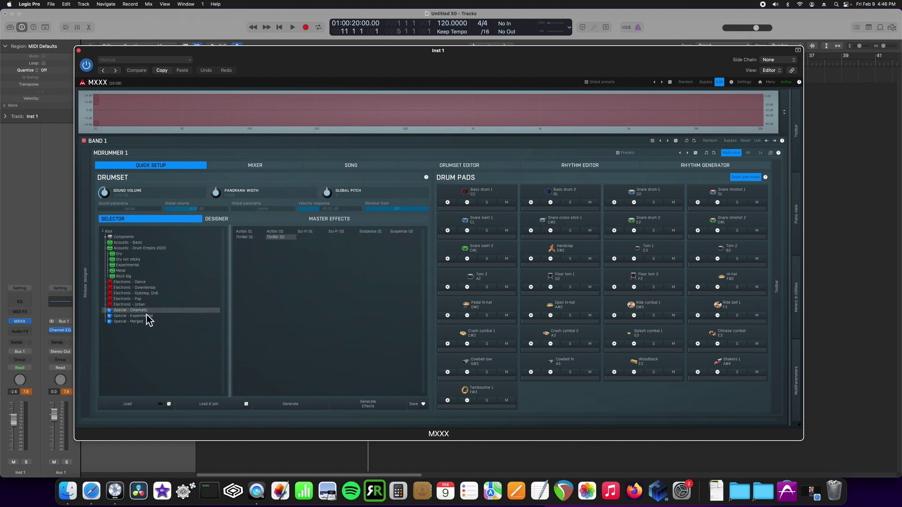
{"action": "left_click", "coordinate": [145, 316]}
{"action": "left_click", "coordinate": [142, 322]}
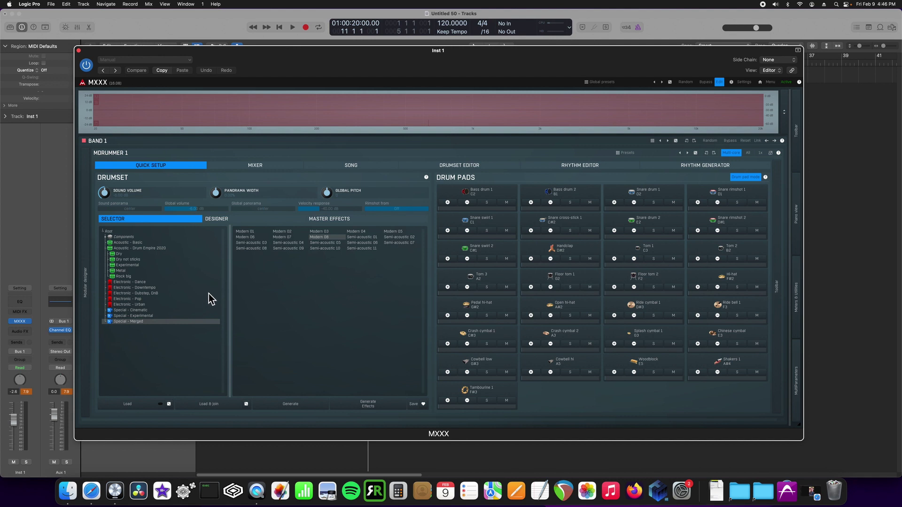
View the plug-in's options for downloading and installing products, and close them
{"action": "left_click", "coordinate": [770, 83]}
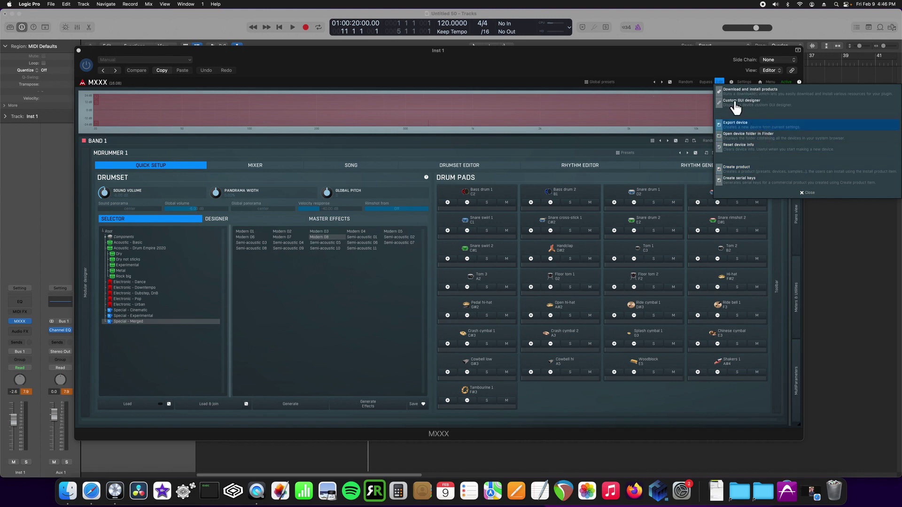
{"action": "left_click", "coordinate": [809, 193]}
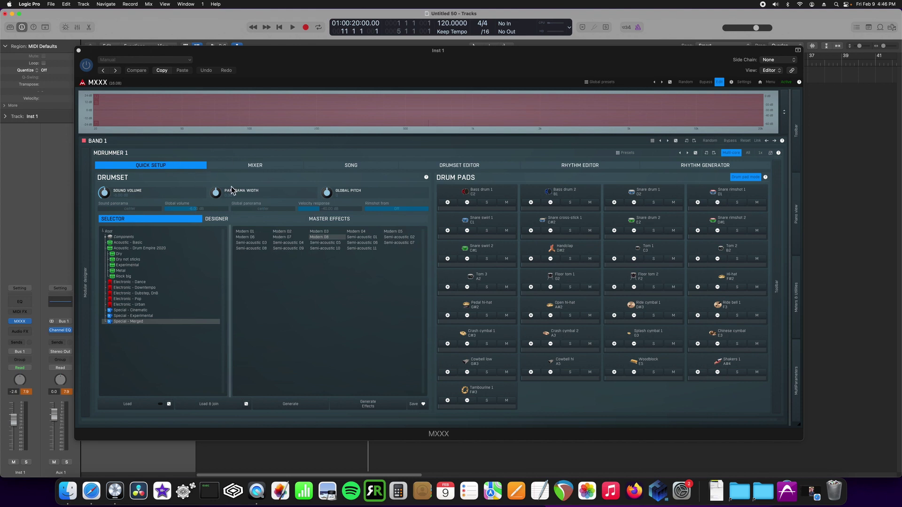
Expand Components and Bass drum 1 in the drumset selector, examine the bass drum categories, and select Root
{"action": "left_click", "coordinate": [149, 243]}
{"action": "double_click", "coordinate": [152, 236]}
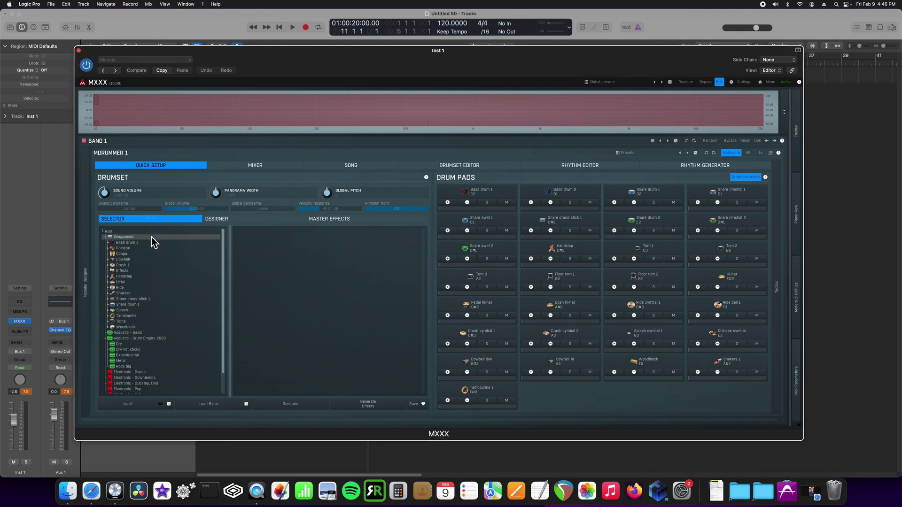
{"action": "double_click", "coordinate": [128, 242]}
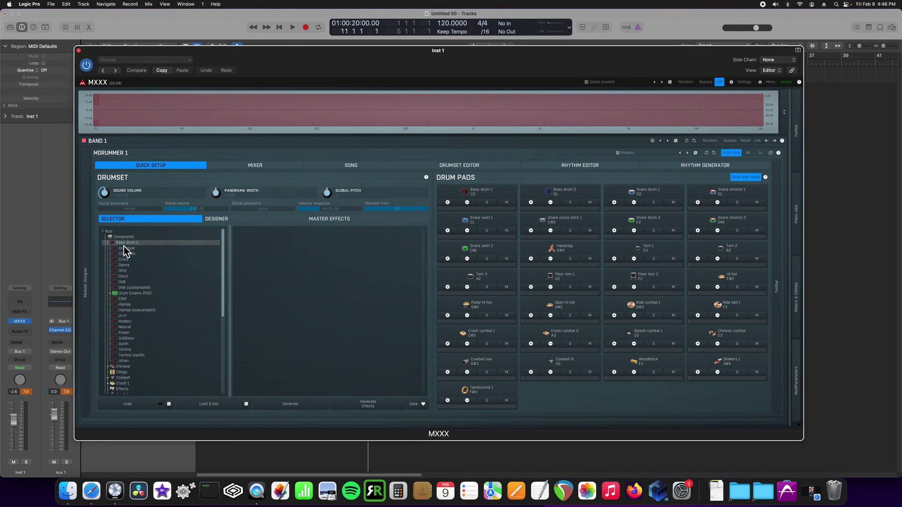
{"action": "left_click_drag", "start_coordinate": [226, 288], "coordinate": [249, 260]}
{"action": "left_click_drag", "start_coordinate": [221, 288], "coordinate": [232, 231]}
{"action": "left_click", "coordinate": [117, 232]}
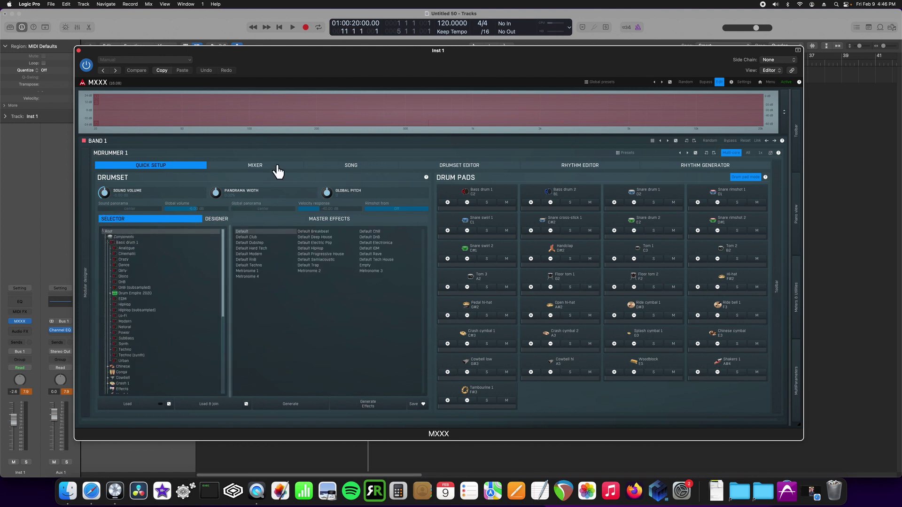
Examine Bass drum 1's Drum Empire 2020 sample folders in the drumset editor, select their Root, and return to the quick setup
{"action": "left_click", "coordinate": [439, 166]}
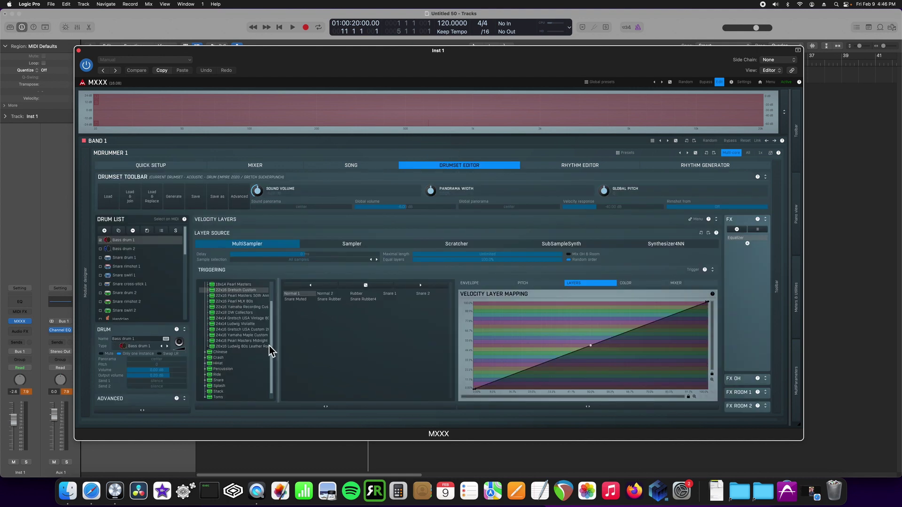
{"action": "scroll", "coordinate": [270, 345], "scroll_direction": "up", "scroll_amount": 3}
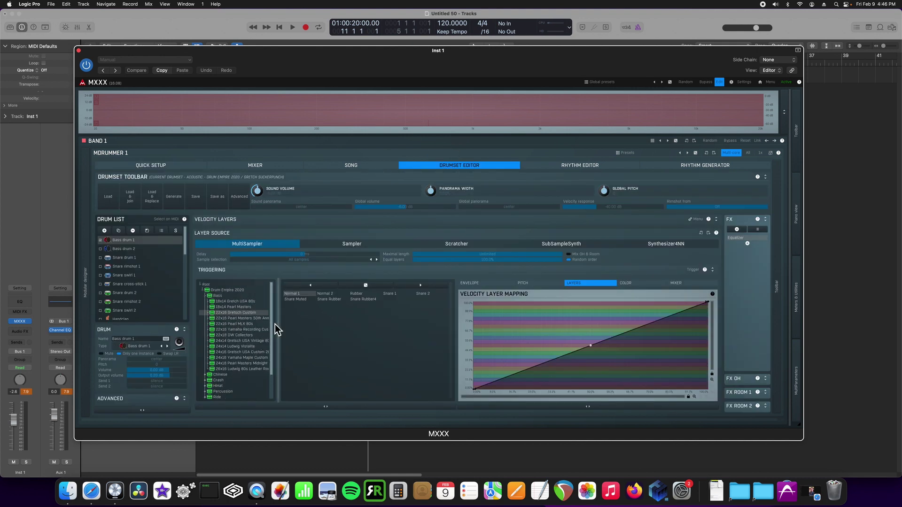
{"action": "scroll", "coordinate": [275, 326], "scroll_direction": "down", "scroll_amount": 3}
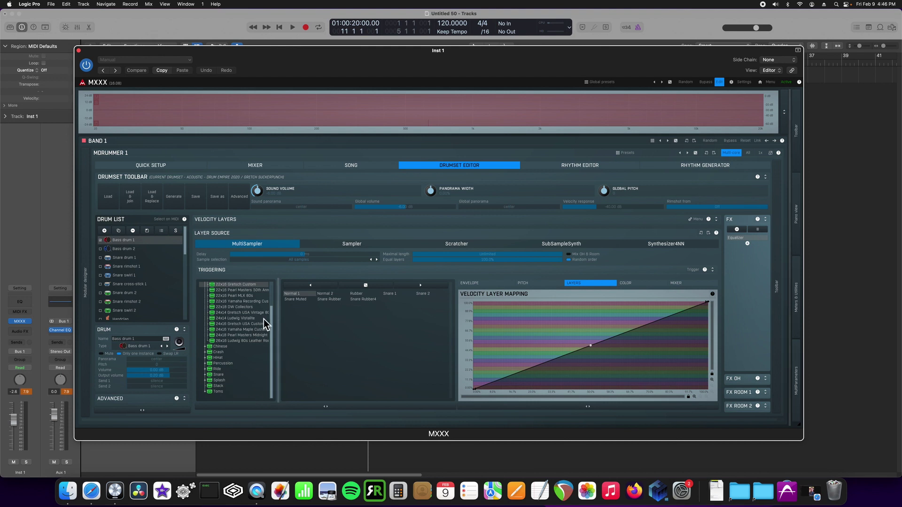
{"action": "left_click_drag", "start_coordinate": [271, 323], "coordinate": [272, 284]}
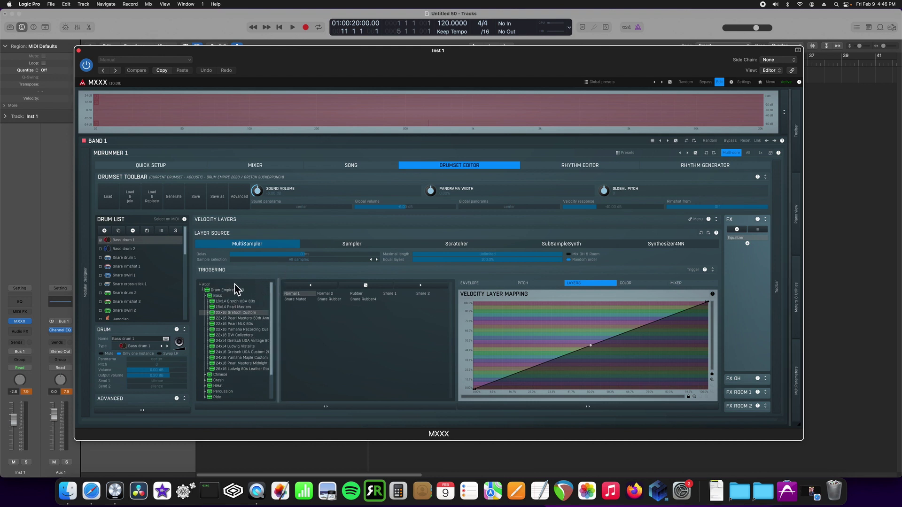
{"action": "left_click", "coordinate": [235, 284]}
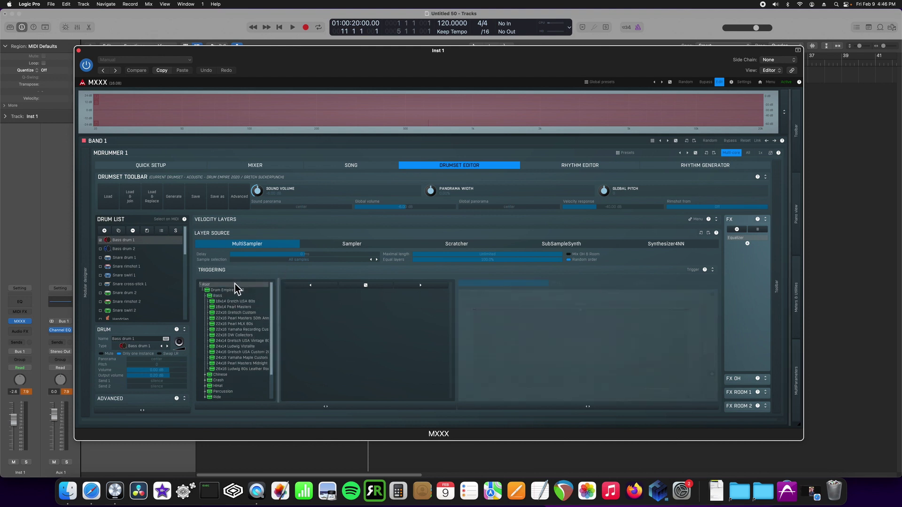
{"action": "left_click", "coordinate": [150, 164]}
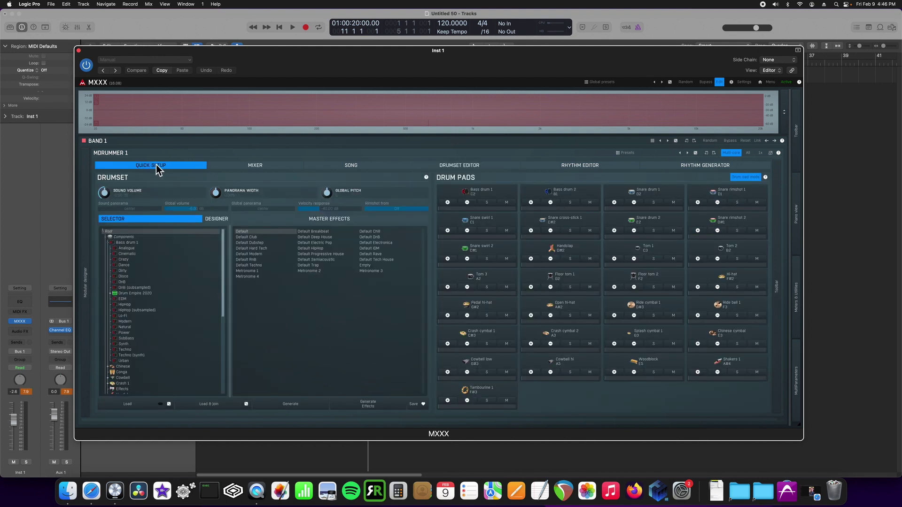